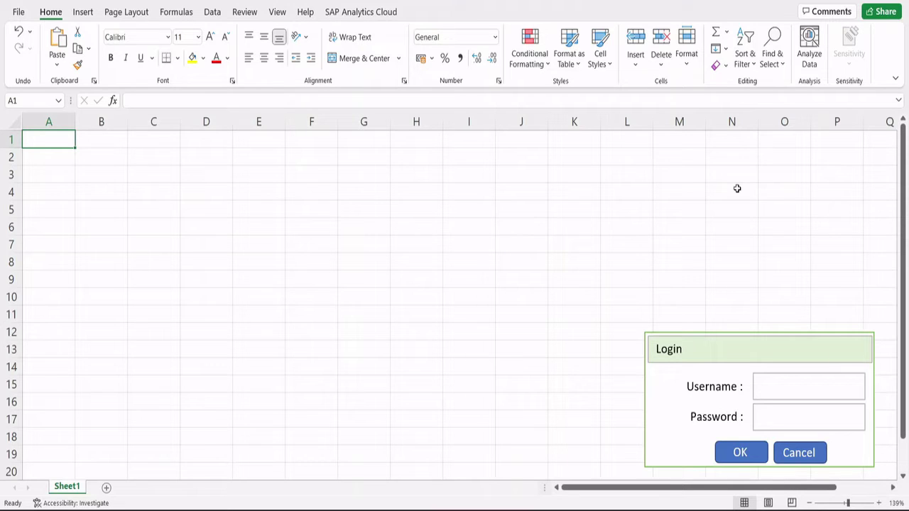
# Nudge the login mockup group slightly left and down, then deselect it at A1
pyautogui.click(723, 336)
pyautogui.moveTo(723, 337)
pyautogui.mouseDown()
pyautogui.moveTo(693, 333)
pyautogui.moveTo(720, 338)
pyautogui.mouseUp()
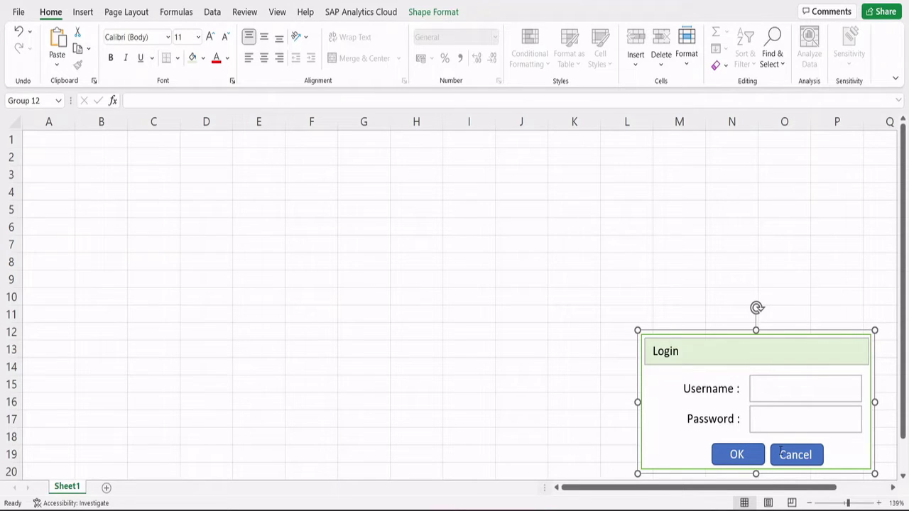
pyautogui.click(52, 139)
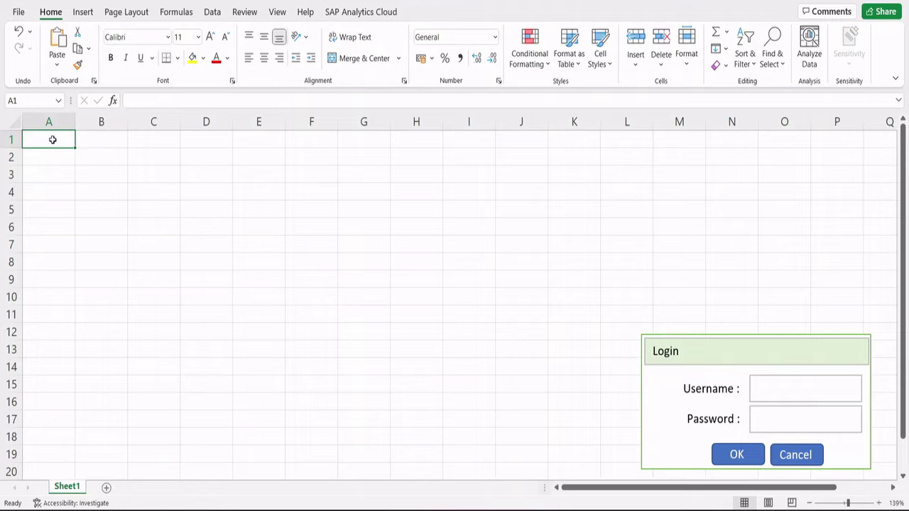
# Enter the headers TCID, Objective, Pre-requisite and Test Data in cells A1 through D1
pyautogui.write('TCID')
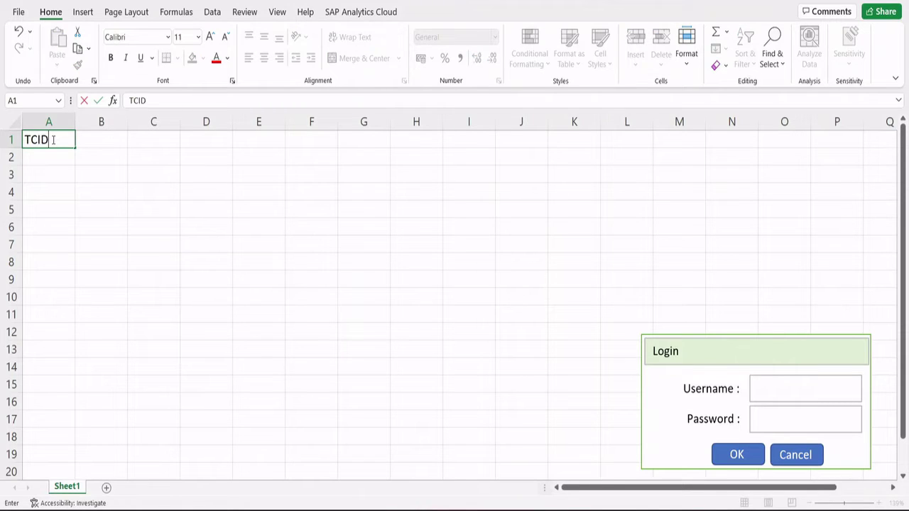
pyautogui.press('Tab')
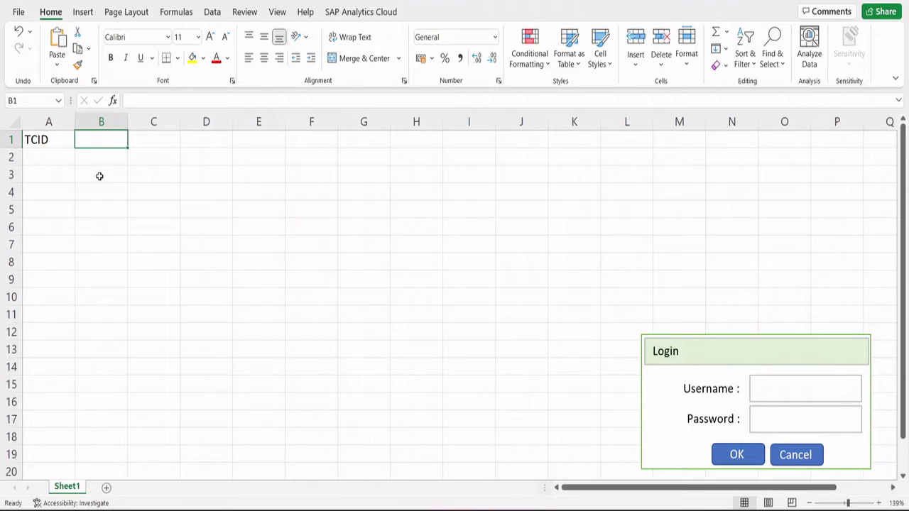
pyautogui.write('Objective')
pyautogui.press('Tab')
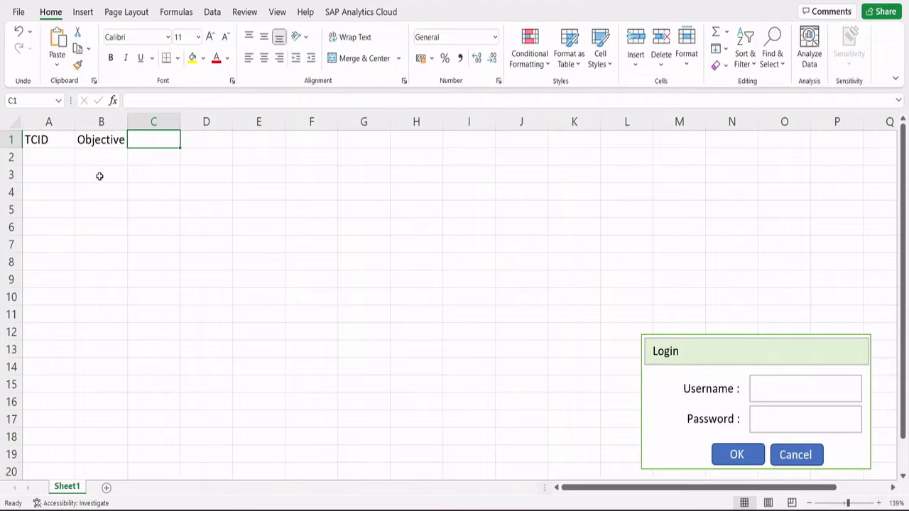
pyautogui.write('Pre-requisite')
pyautogui.press('Tab')
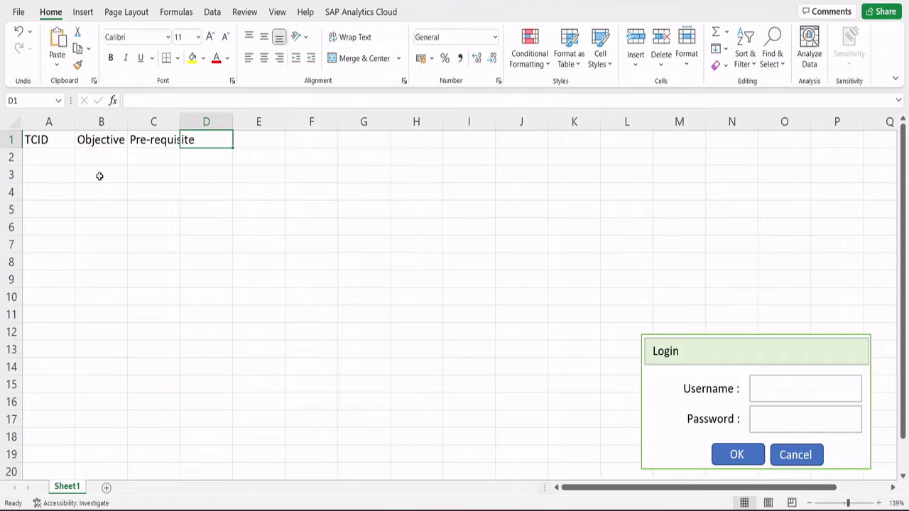
pyautogui.write('Test')
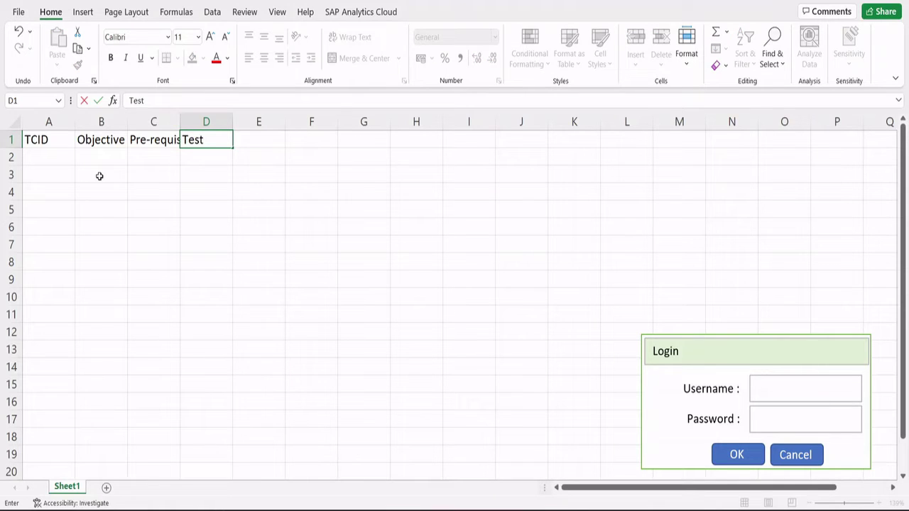
pyautogui.write(' Date')
pyautogui.press('BackSpace')
pyautogui.write('a')
pyautogui.press('Tab')
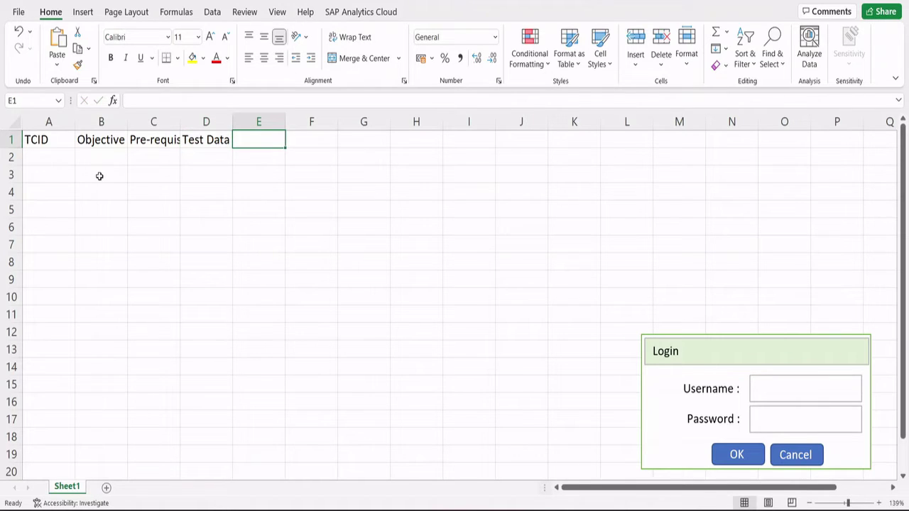
# Add the Test Steps header in E1 and autofit column C to Pre-requisite
pyautogui.write('Tets')
pyautogui.press('BackSpace')
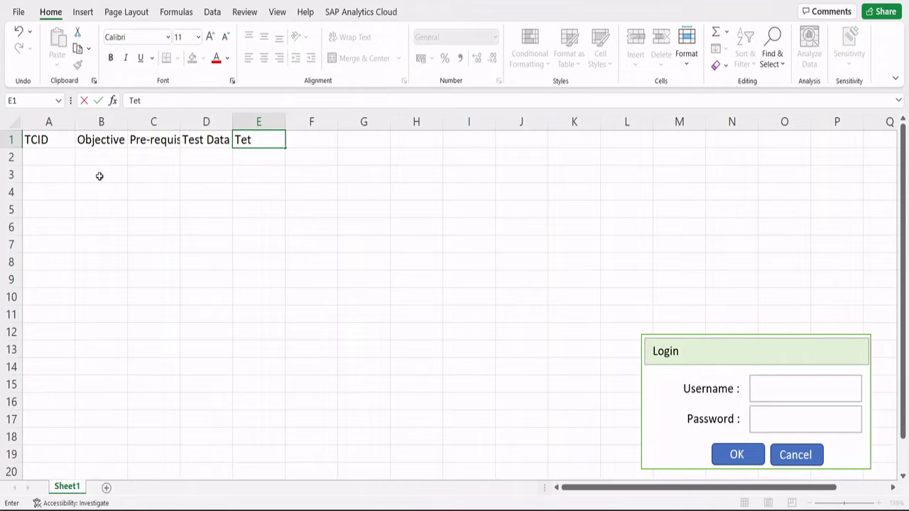
pyautogui.press('BackSpace')
pyautogui.write('st Steps')
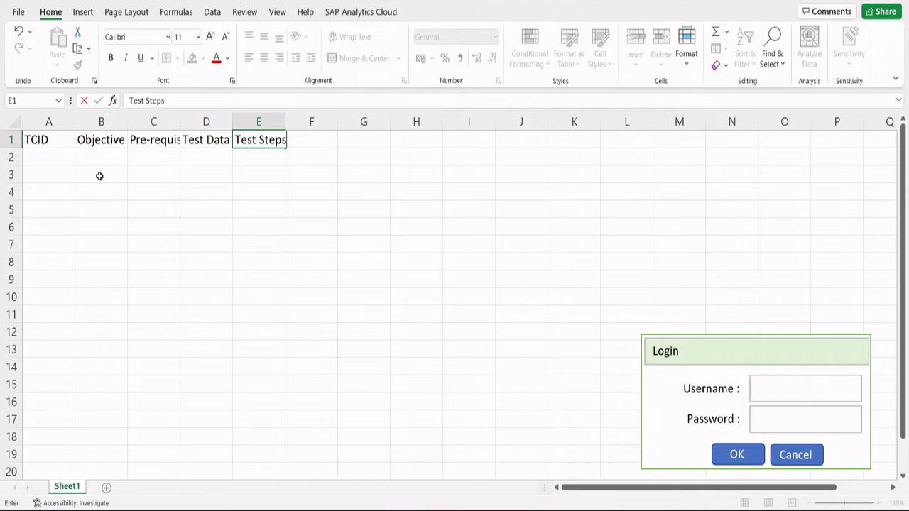
pyautogui.press('Return')
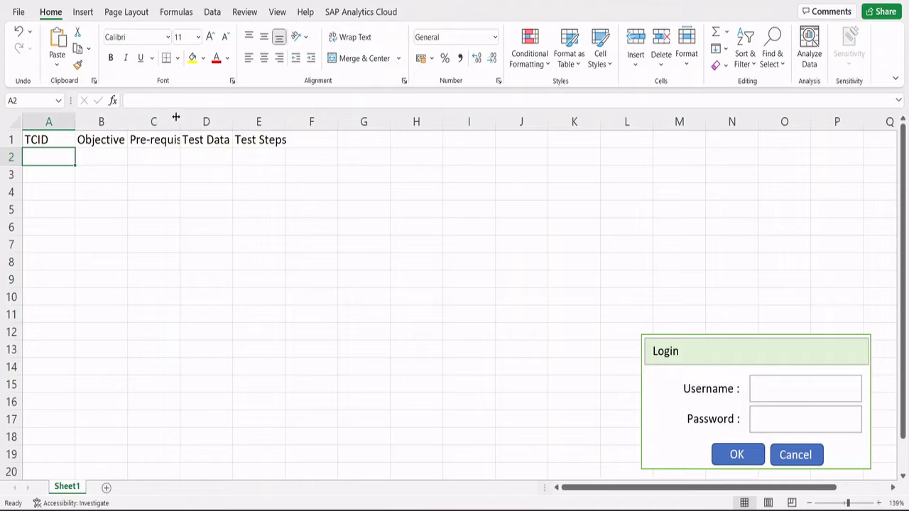
pyautogui.doubleClick(181, 121)
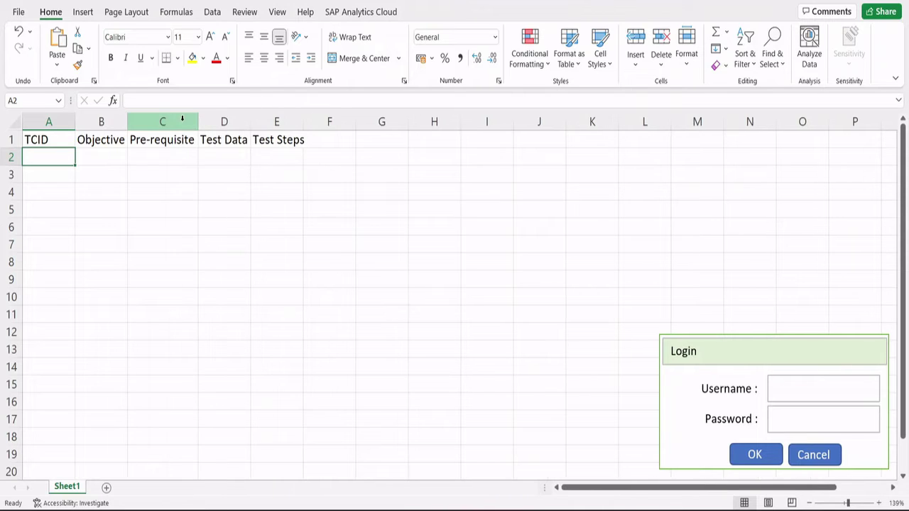
# Add the Expected Result header in F1 and autofit columns E and F
pyautogui.click(318, 132)
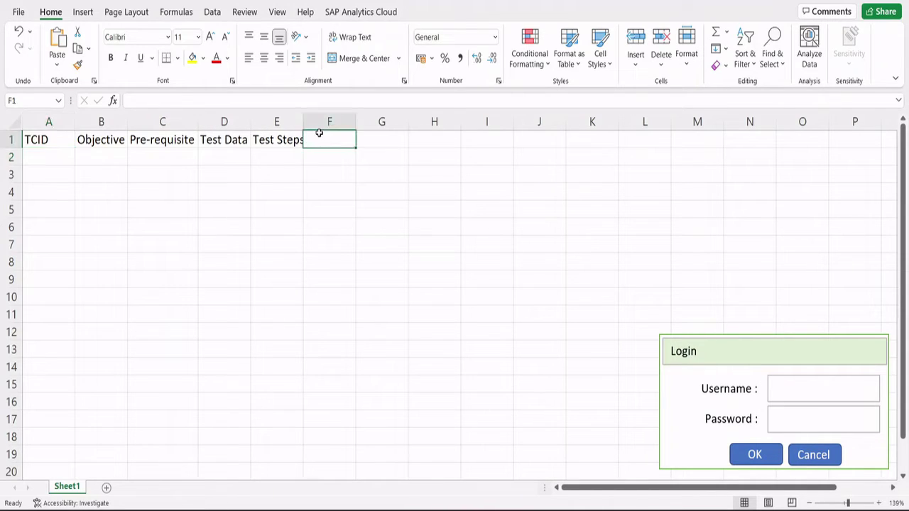
pyautogui.write('Expec')
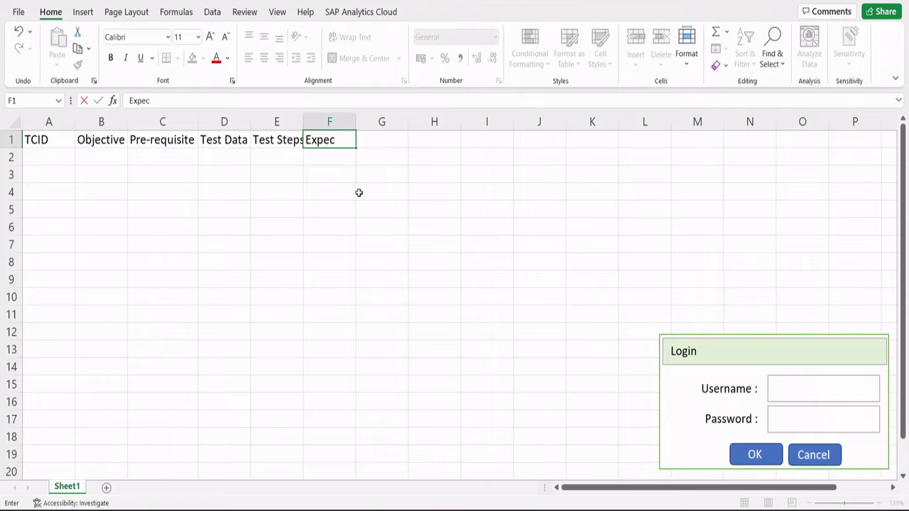
pyautogui.write('ted Resut')
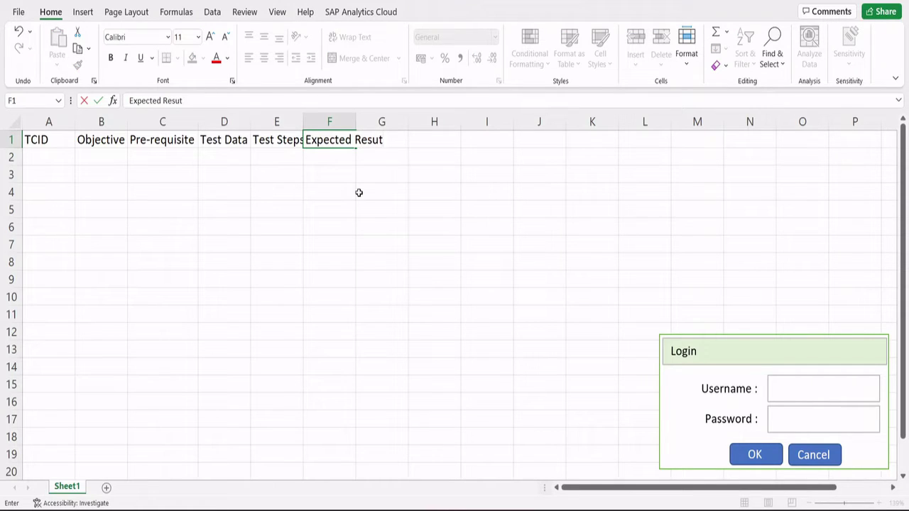
pyautogui.press('BackSpace')
pyautogui.write('lt')
pyautogui.press('Return')
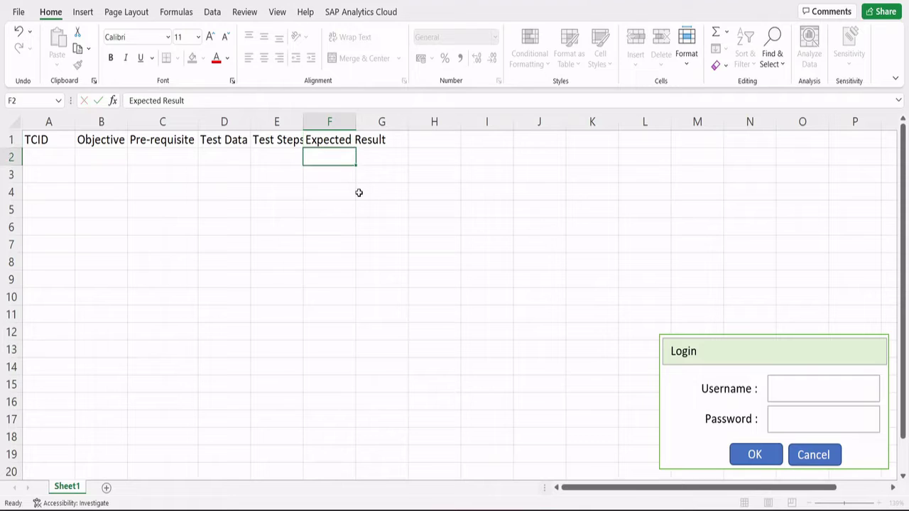
pyautogui.doubleClick(303, 124)
pyautogui.doubleClick(361, 122)
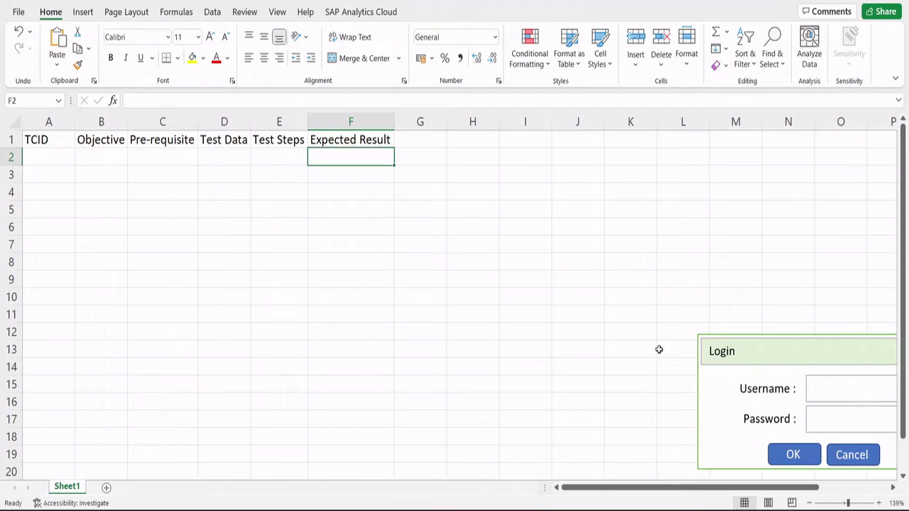
# Drag the login mockup group left so it sits fully in view around columns K–N
pyautogui.click(747, 365)
pyautogui.doubleClick(723, 365)
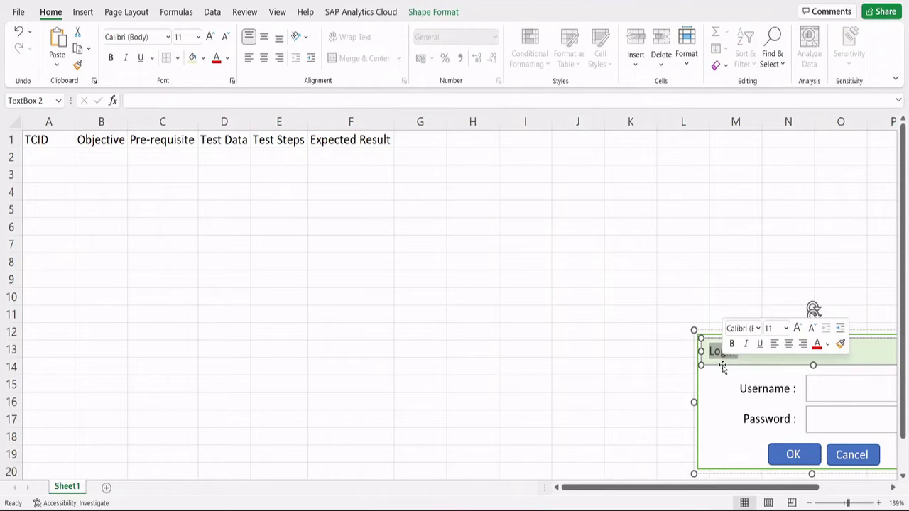
pyautogui.click(719, 335)
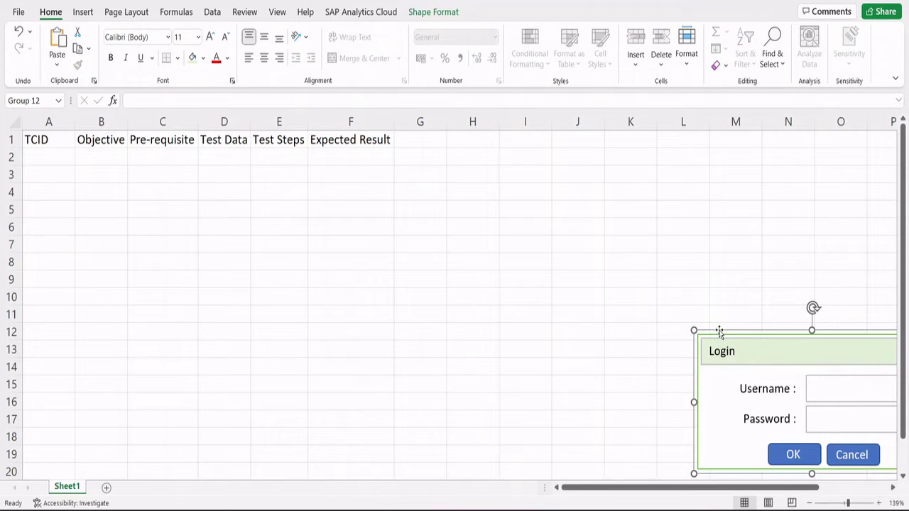
pyautogui.moveTo(720, 331); pyautogui.dragTo(587, 331)
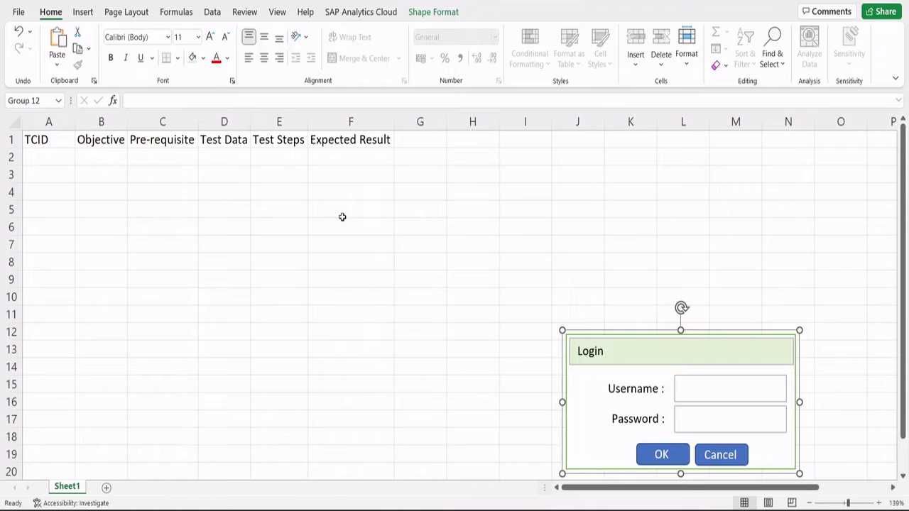
pyautogui.click(43, 155)
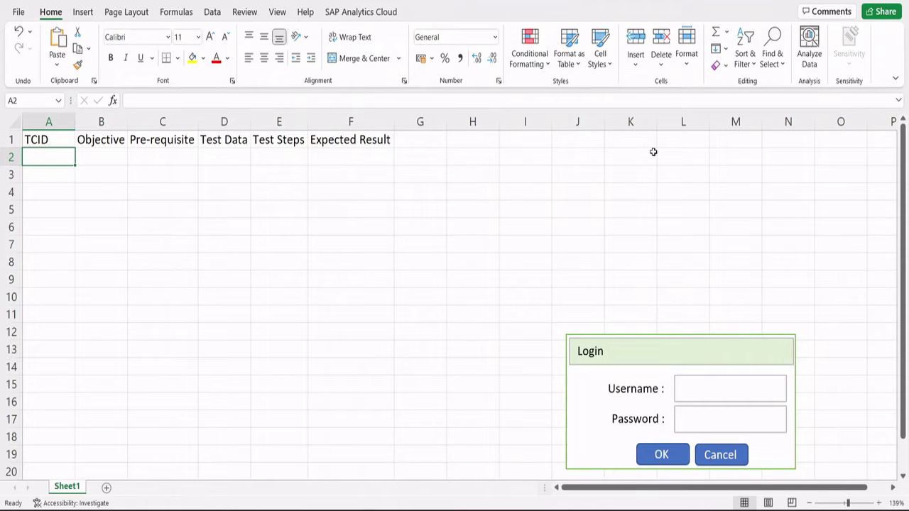
# Type 3C's in I2, with Clear, Complete and Concise in I3 to I5
pyautogui.click(543, 157)
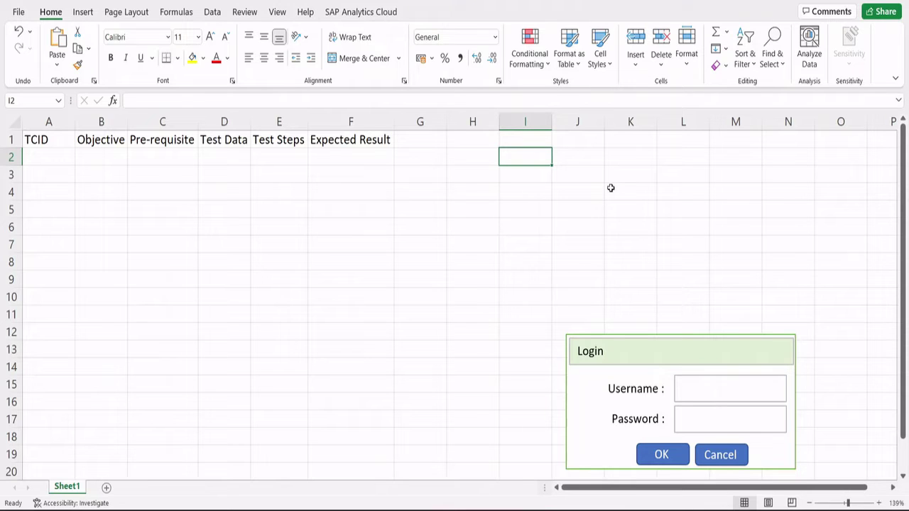
pyautogui.write("#C's")
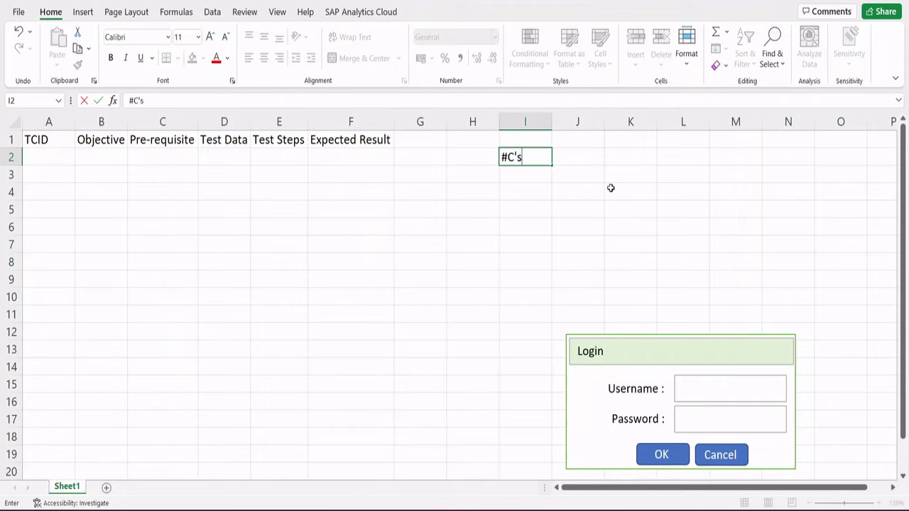
pyautogui.press('BackSpace')
pyautogui.press('BackSpace')
pyautogui.write("3C's")
pyautogui.press('Return')
pyautogui.write('Clear')
pyautogui.press('Return')
pyautogui.write('Complete')
pyautogui.press('Return')
pyautogui.write('Comncise')
pyautogui.press('Return')
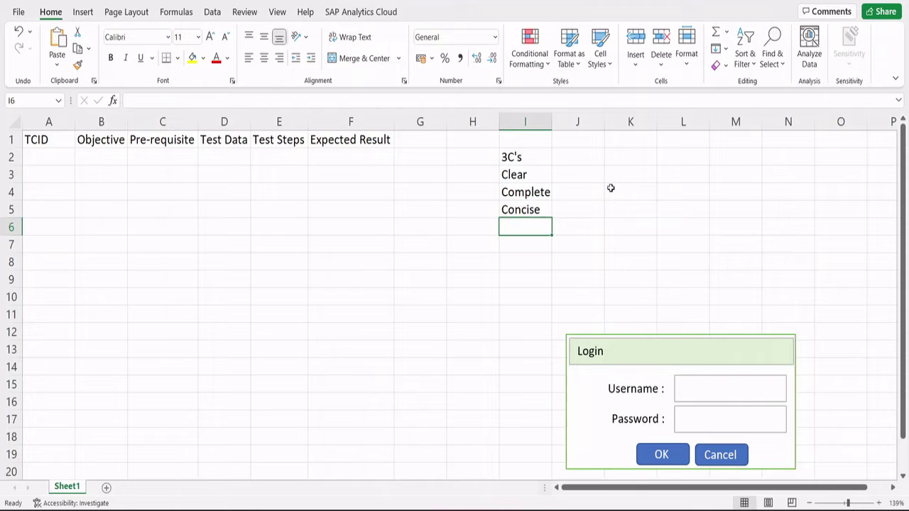
pyautogui.click(539, 190)
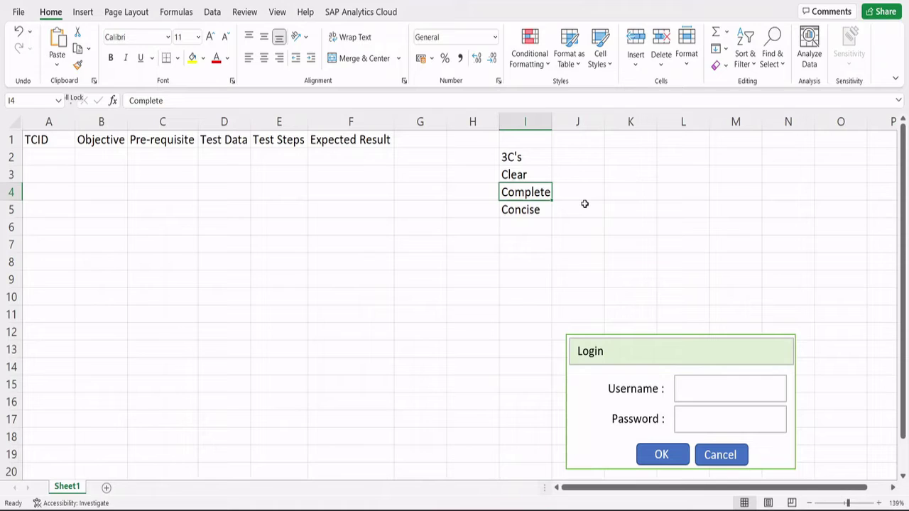
pyautogui.click(545, 215)
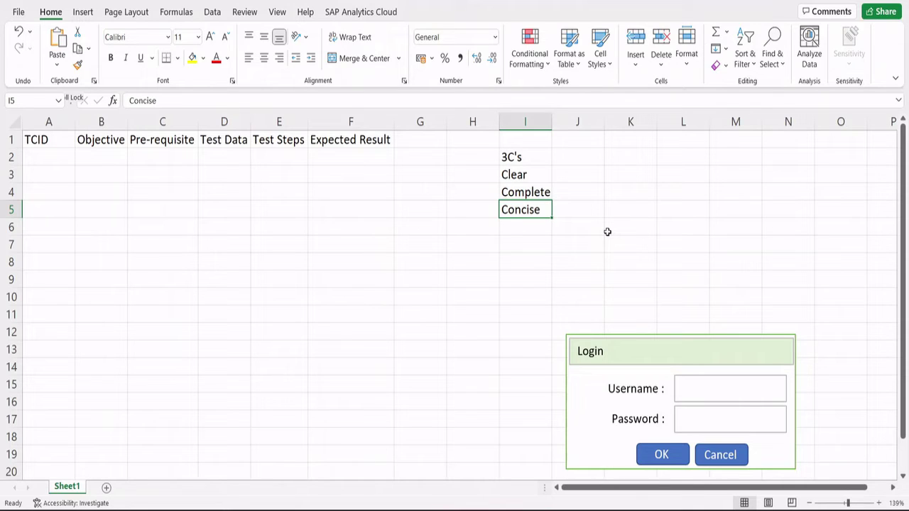
pyautogui.moveTo(526, 177); pyautogui.dragTo(526, 210)
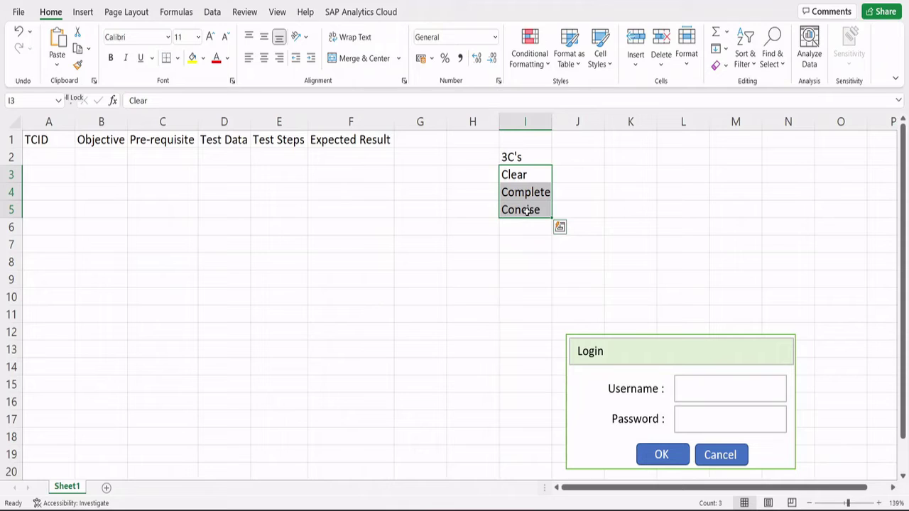
pyautogui.click(72, 161)
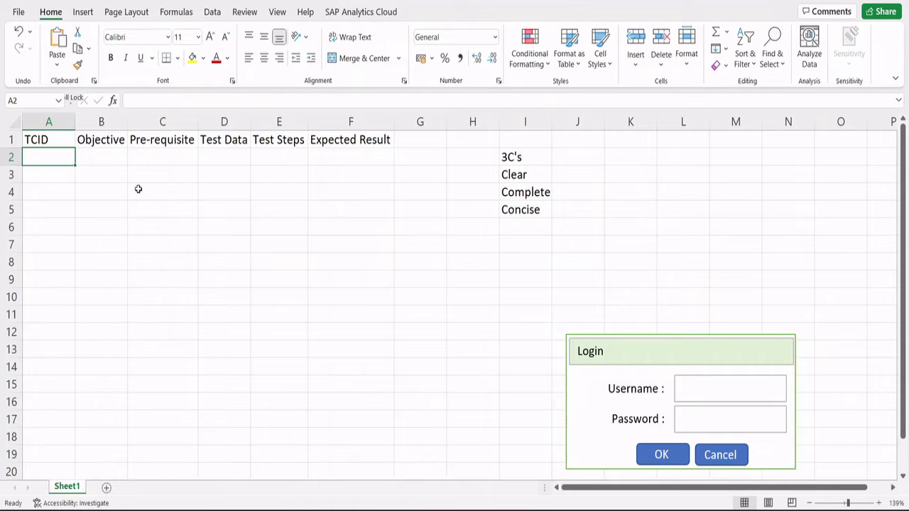
# Enter TC01 in A2 and the objective Successful Login in B2, autofitting column B
pyautogui.write('TC01')
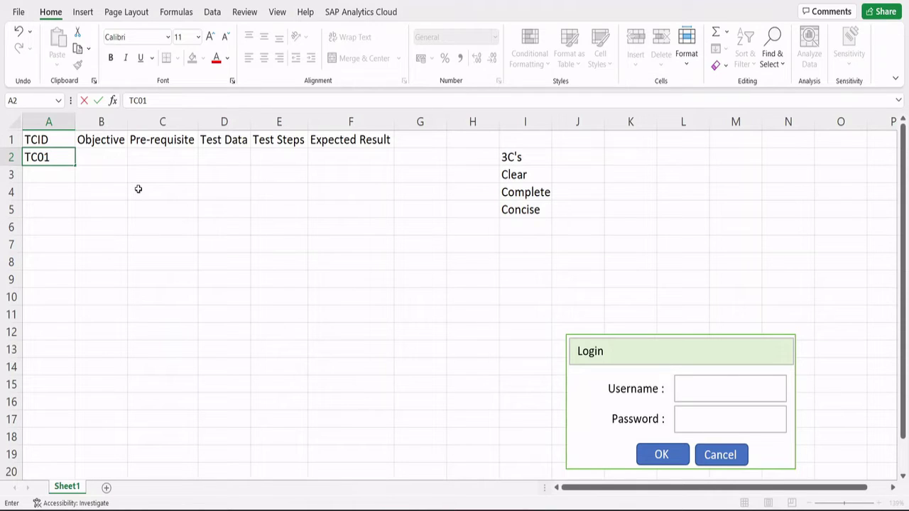
pyautogui.press('Tab')
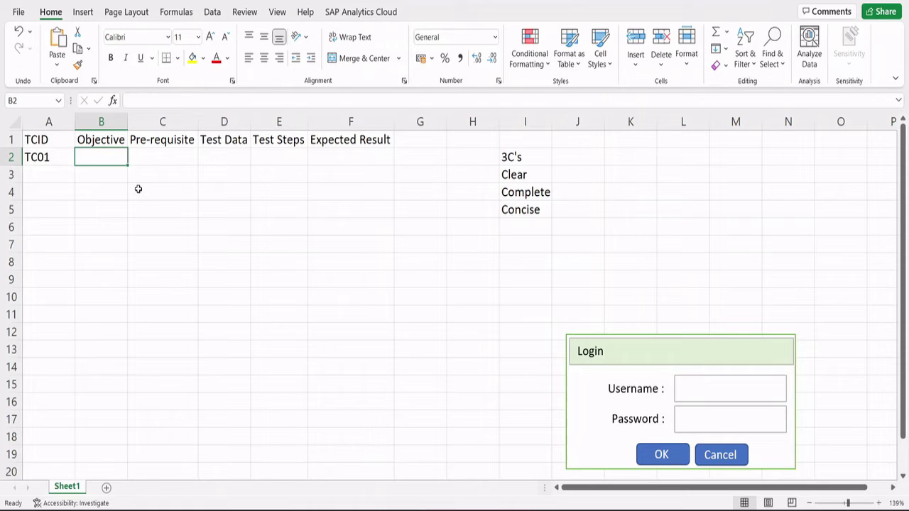
pyautogui.write('Su')
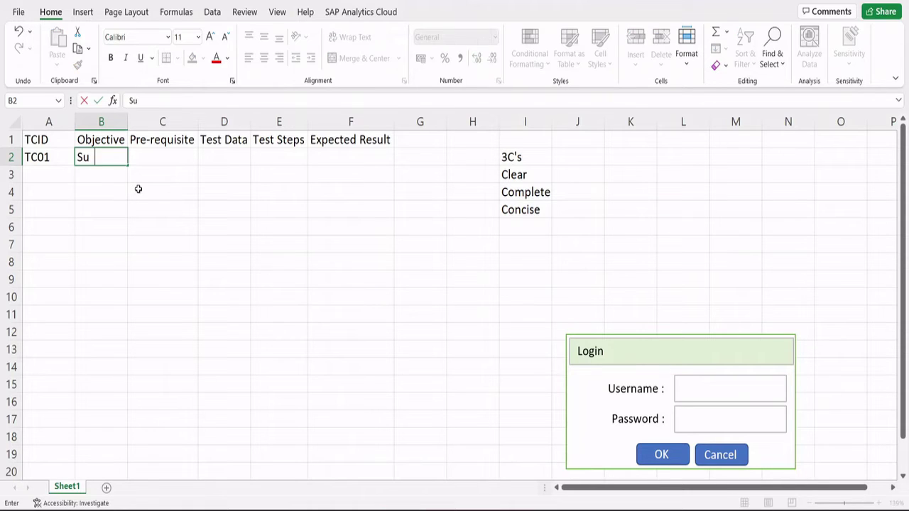
pyautogui.write('ccessful Login')
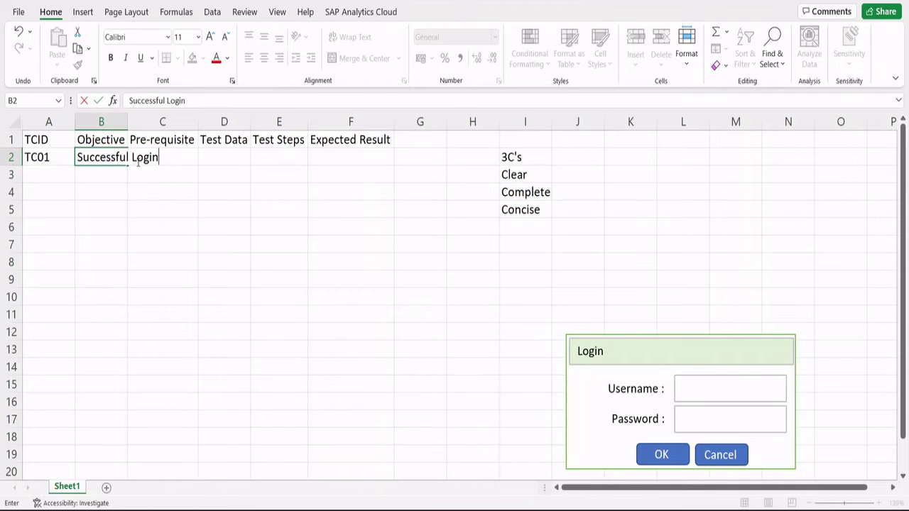
pyautogui.click(134, 186)
pyautogui.moveTo(127, 115); pyautogui.dragTo(174, 121)
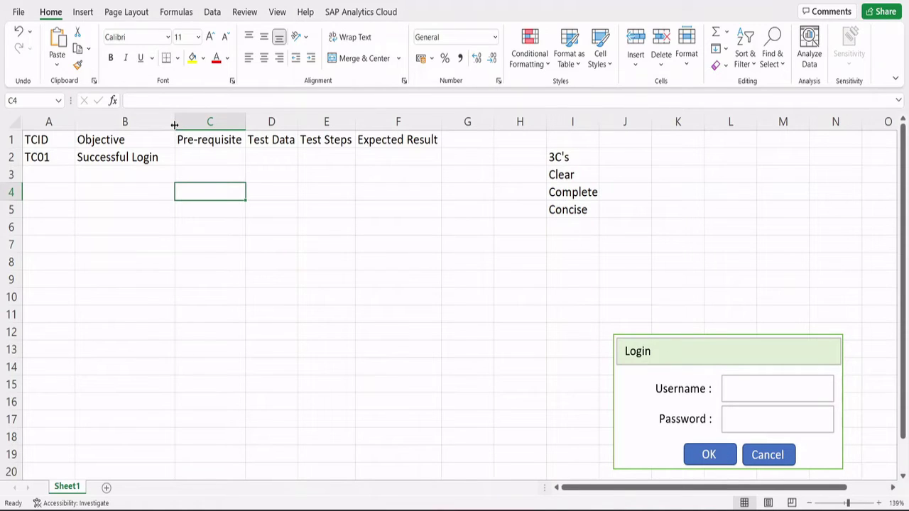
pyautogui.doubleClick(175, 121)
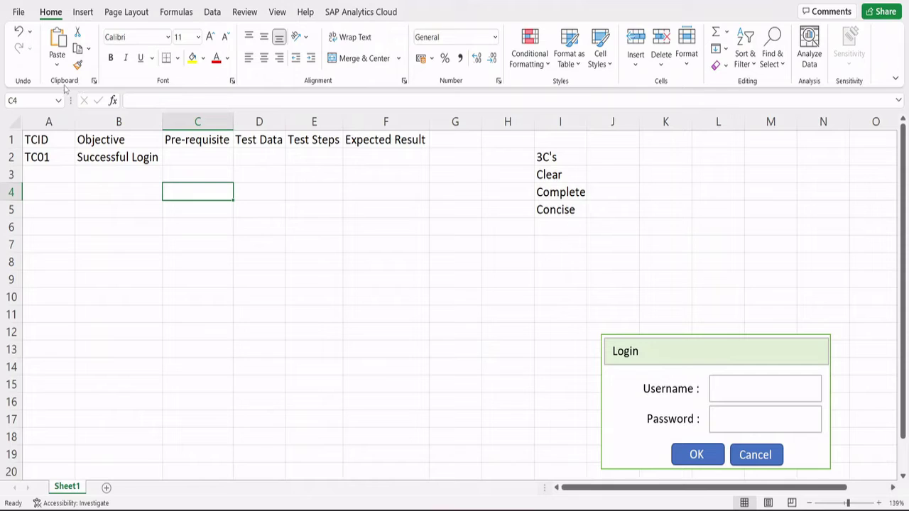
pyautogui.click(92, 157)
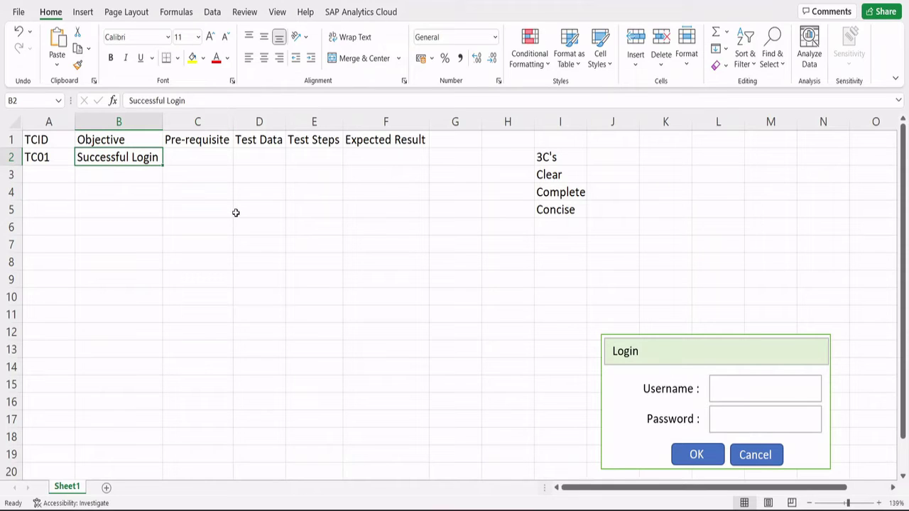
pyautogui.click(187, 157)
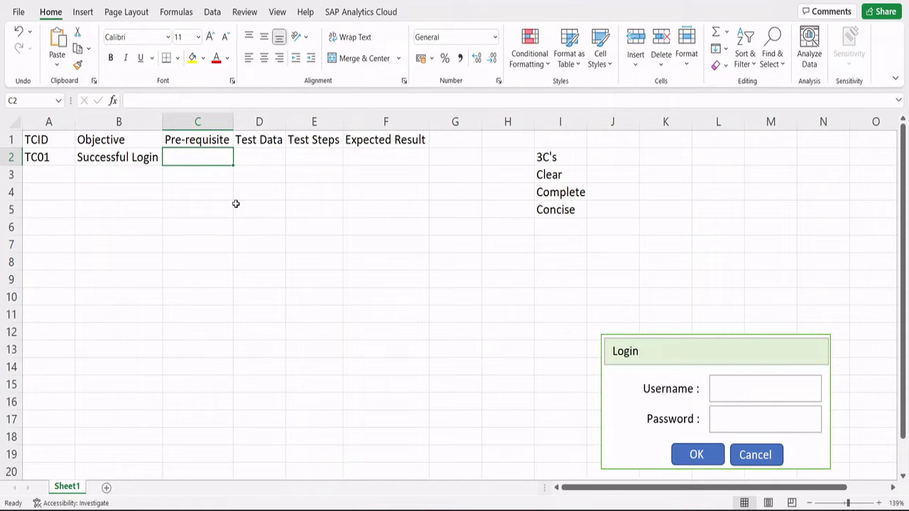
pyautogui.write('Lau')
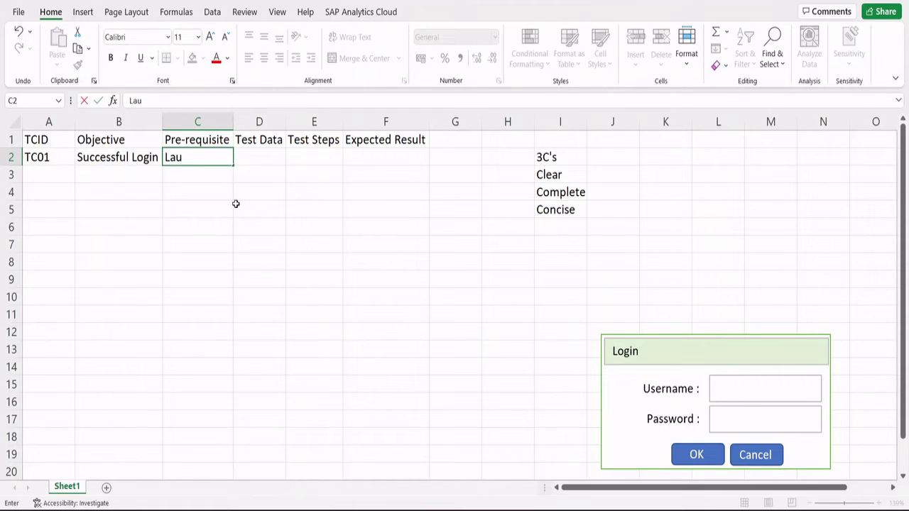
pyautogui.write('nch www.')
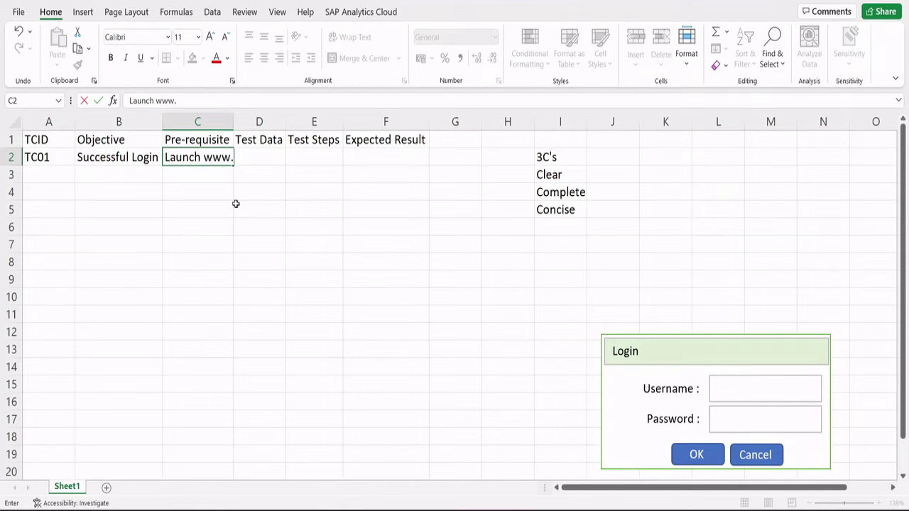
pyautogui.write('xyz.com')
pyautogui.press('Return')
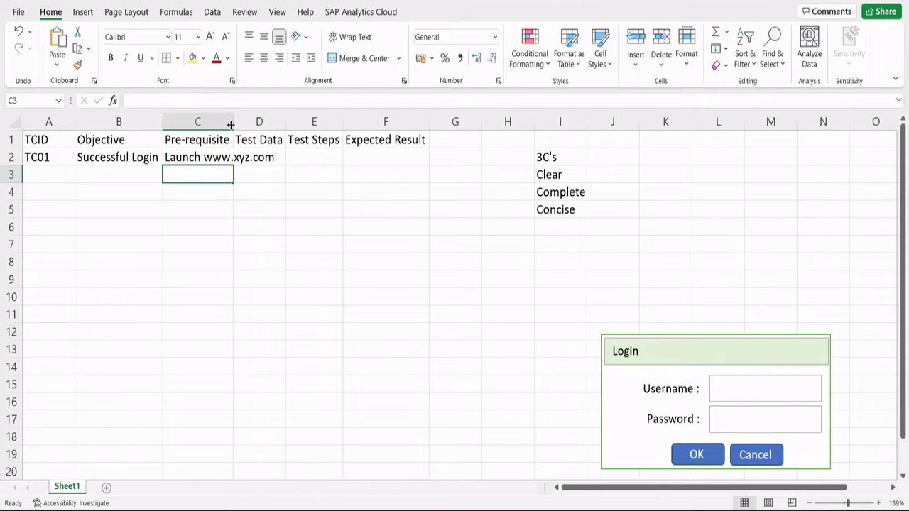
pyautogui.doubleClick(232, 122)
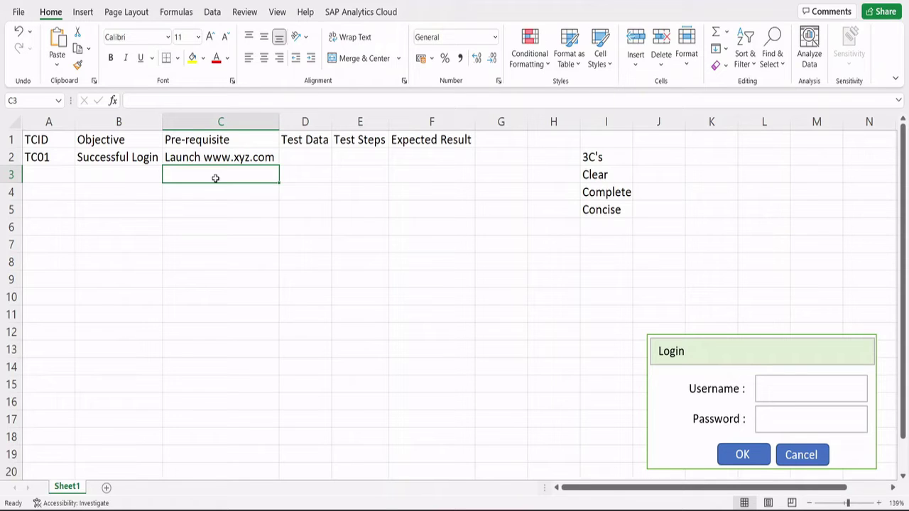
pyautogui.write('Registered User')
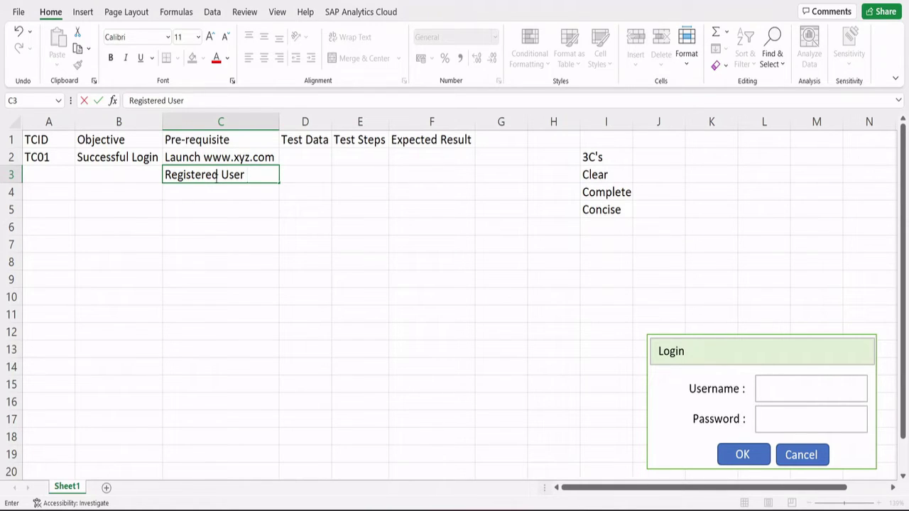
pyautogui.press('Return')
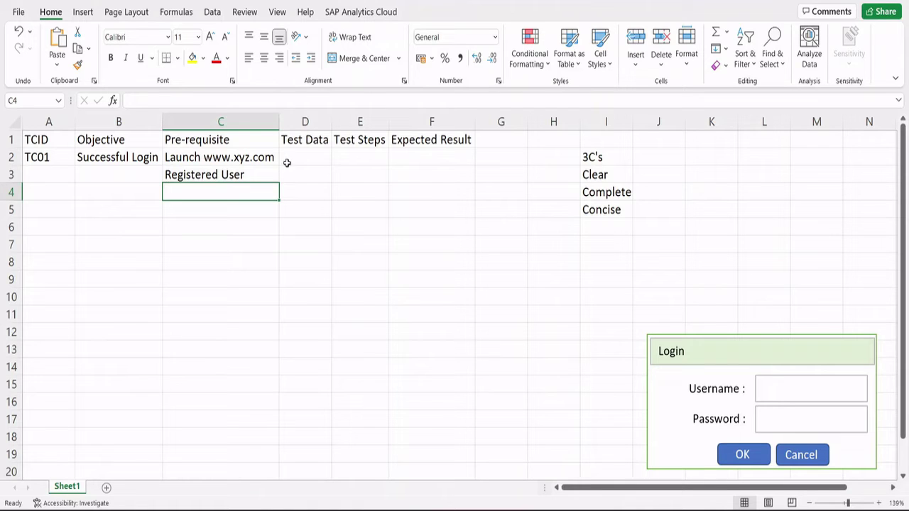
# Widen columns D and E, and slide the login mockup left into full view
pyautogui.click(311, 160)
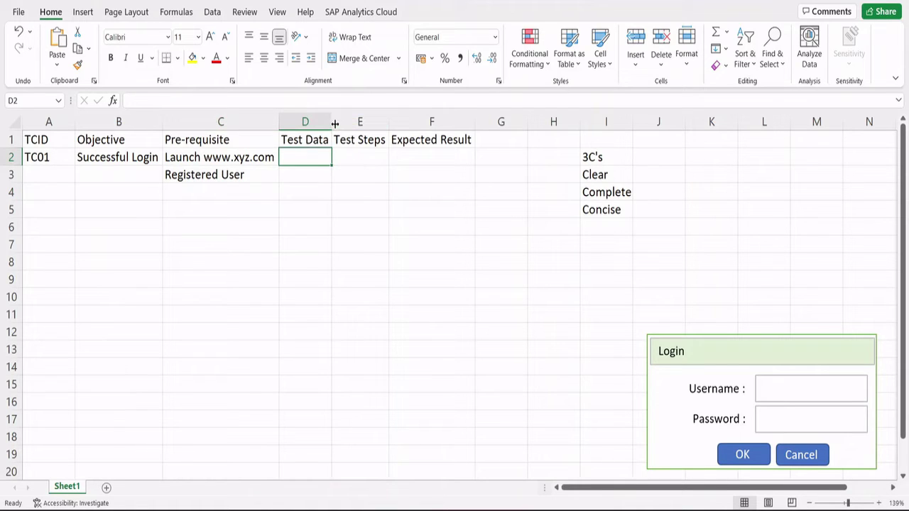
pyautogui.moveTo(332, 126); pyautogui.dragTo(349, 128)
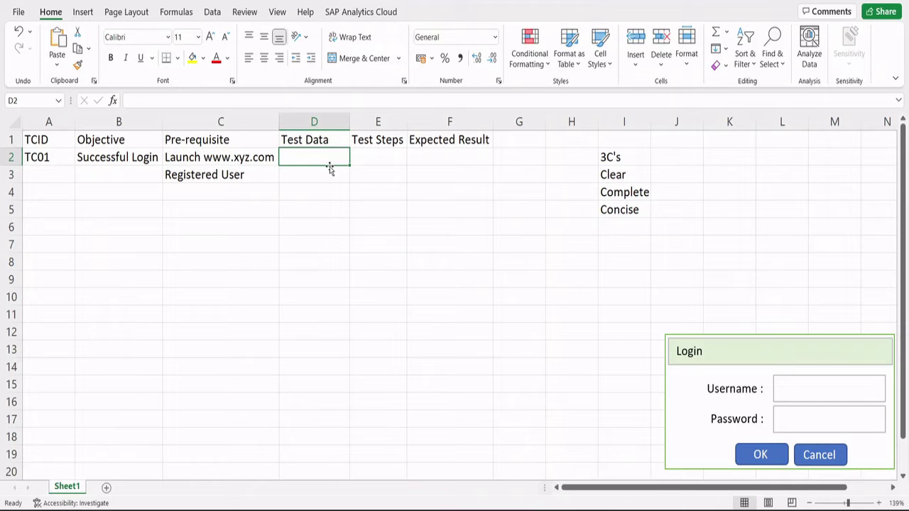
pyautogui.moveTo(348, 126); pyautogui.dragTo(363, 125)
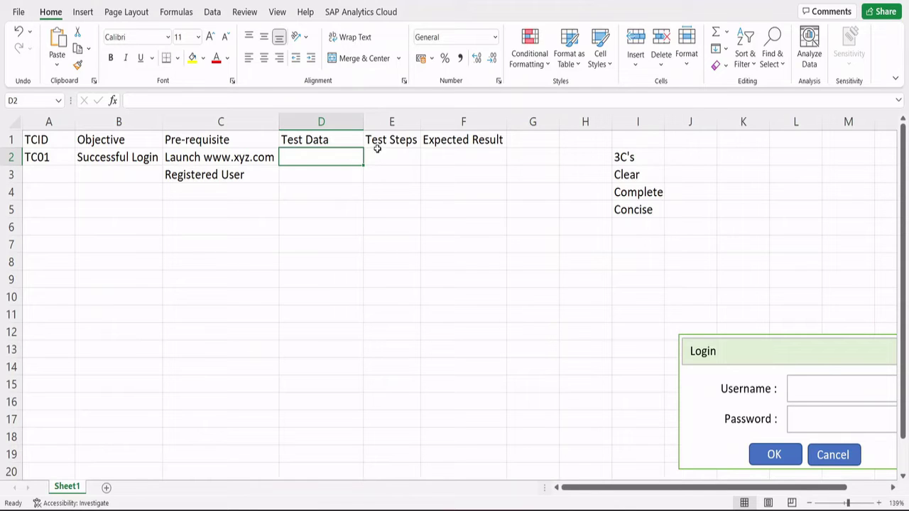
pyautogui.moveTo(421, 123); pyautogui.dragTo(486, 125)
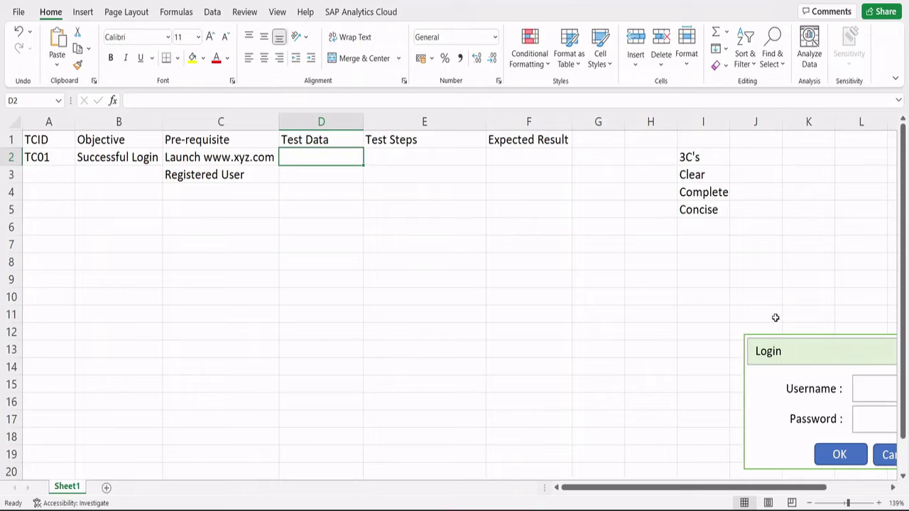
pyautogui.moveTo(780, 335); pyautogui.dragTo(602, 335)
# Enter '1. Enter username as specified' in E2 and widen column E to fit it
pyautogui.click(431, 162)
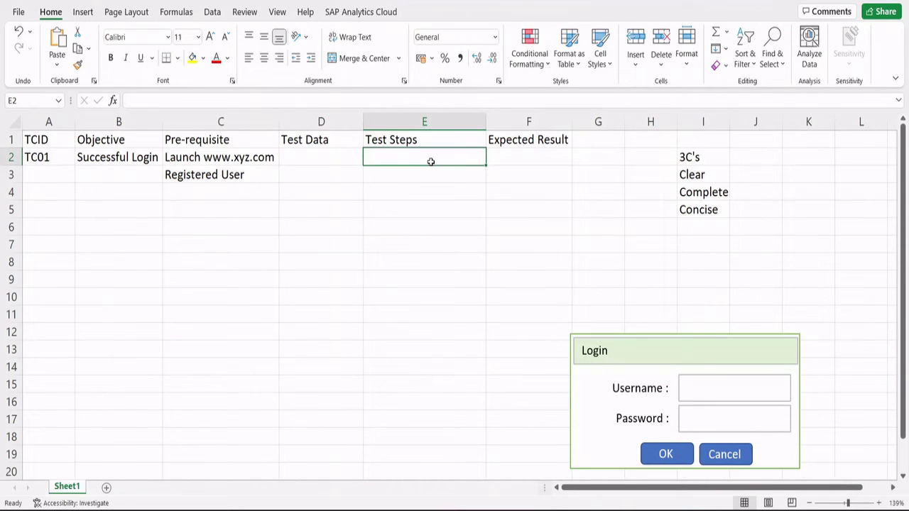
pyautogui.write('1.')
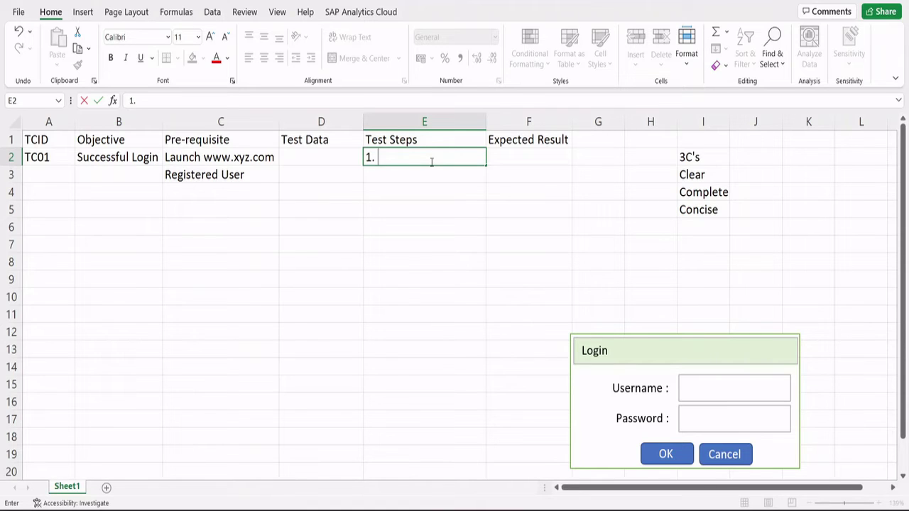
pyautogui.write('Enter username as specified')
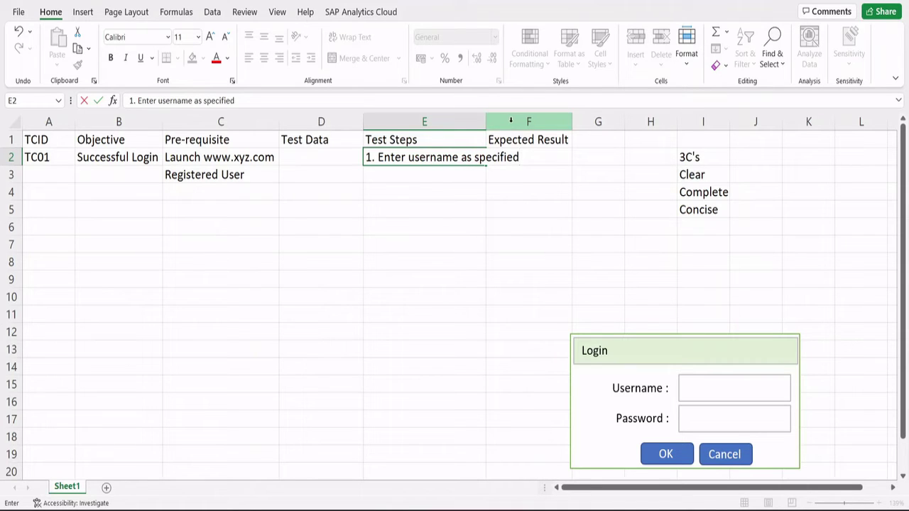
pyautogui.press('Return')
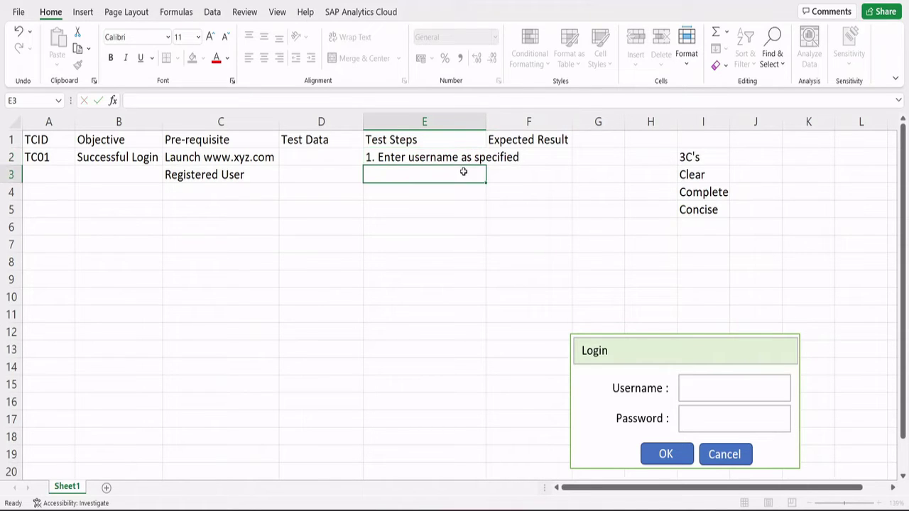
pyautogui.moveTo(487, 122); pyautogui.dragTo(526, 122)
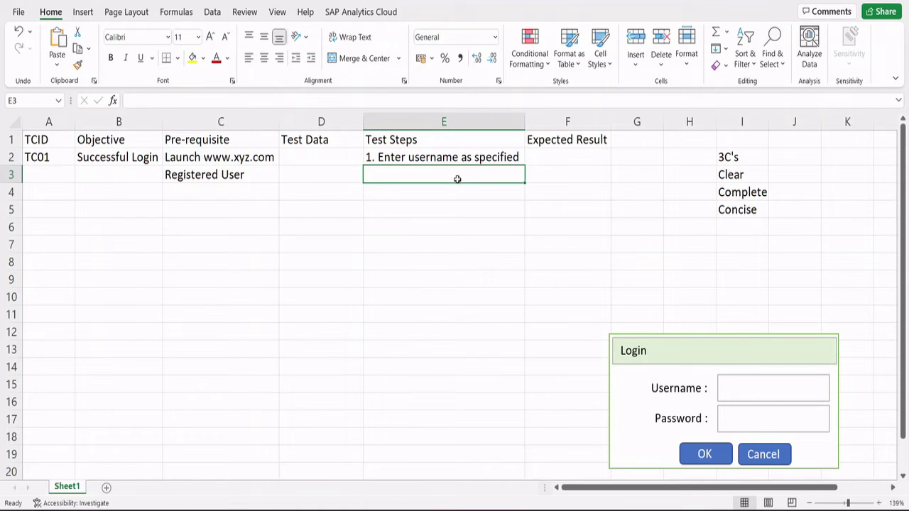
# Enter the sample username in D2 and password in D3, autofitting column D
pyautogui.click(506, 158)
pyautogui.click(319, 152)
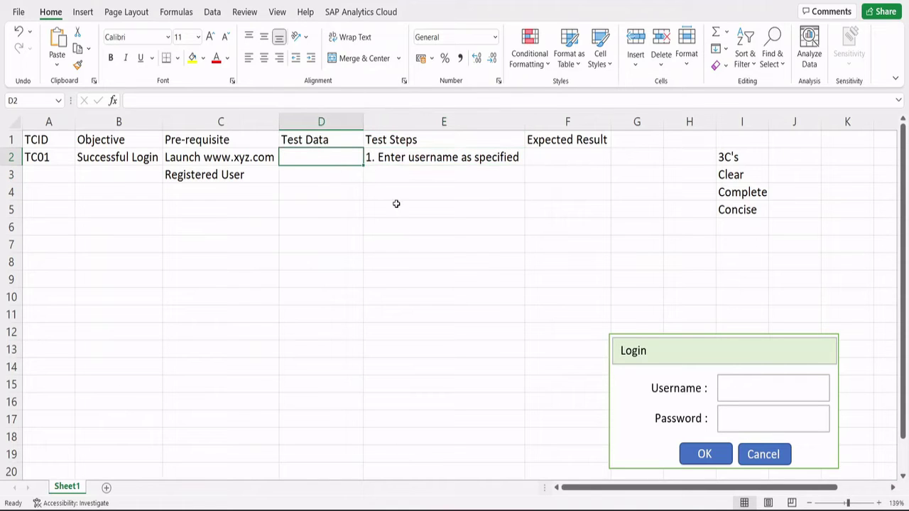
pyautogui.write('username a')
pyautogui.write('s')
pyautogui.press('BackSpace')
pyautogui.write('ame')
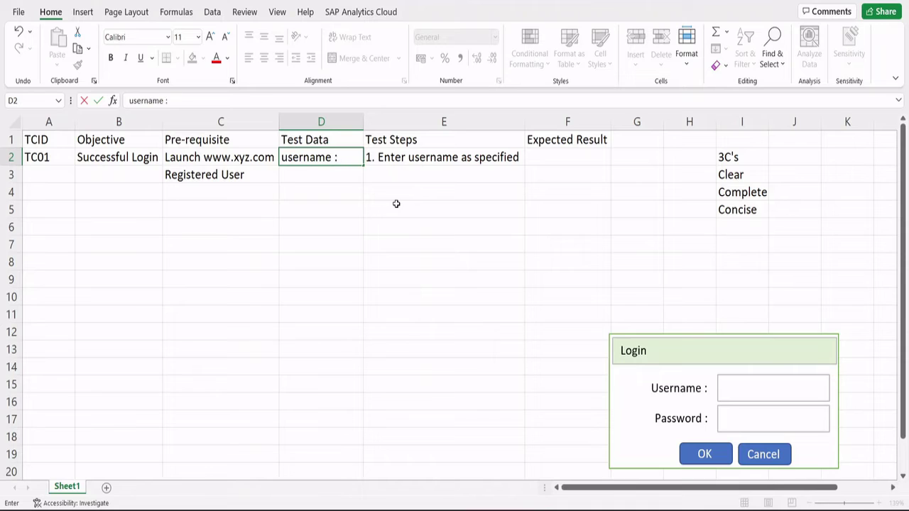
pyautogui.write(' =')
pyautogui.write(' heloo')
pyautogui.press('BackSpace')
pyautogui.press('BackSpace')
pyautogui.write('l')
pyautogui.press('Return')
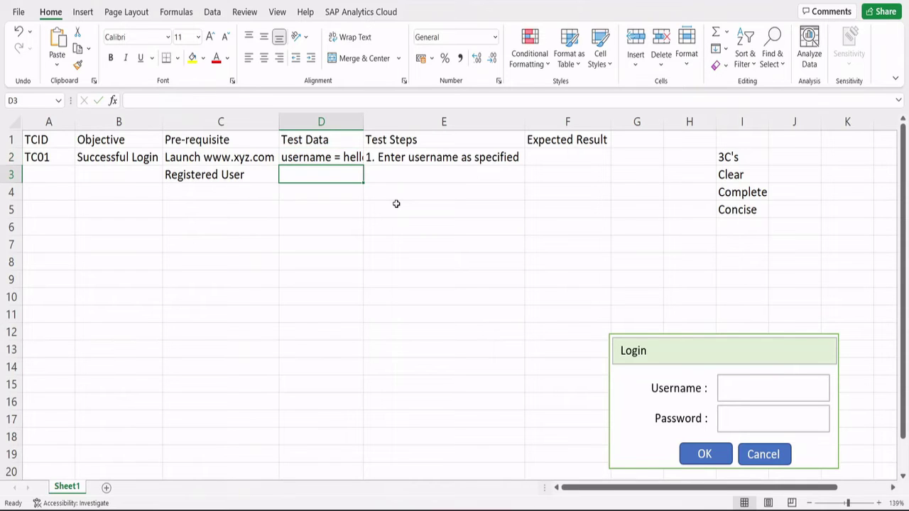
pyautogui.doubleClick(363, 121)
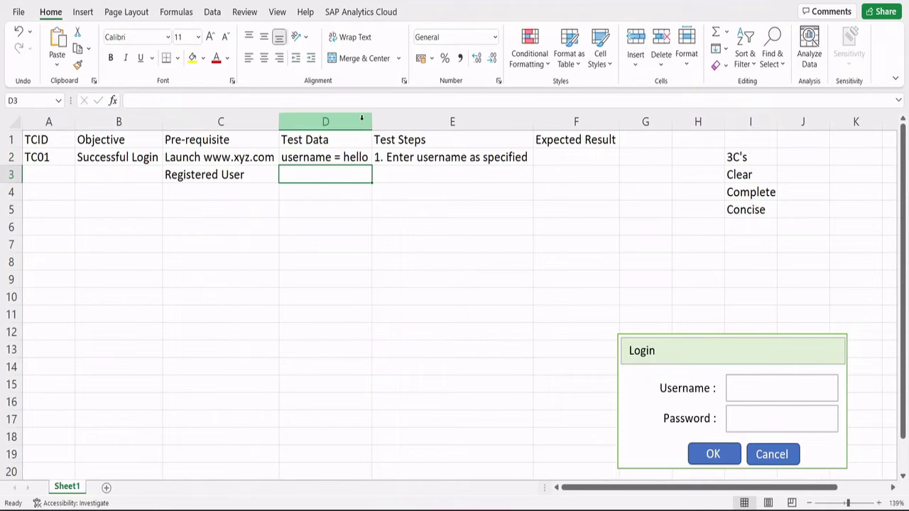
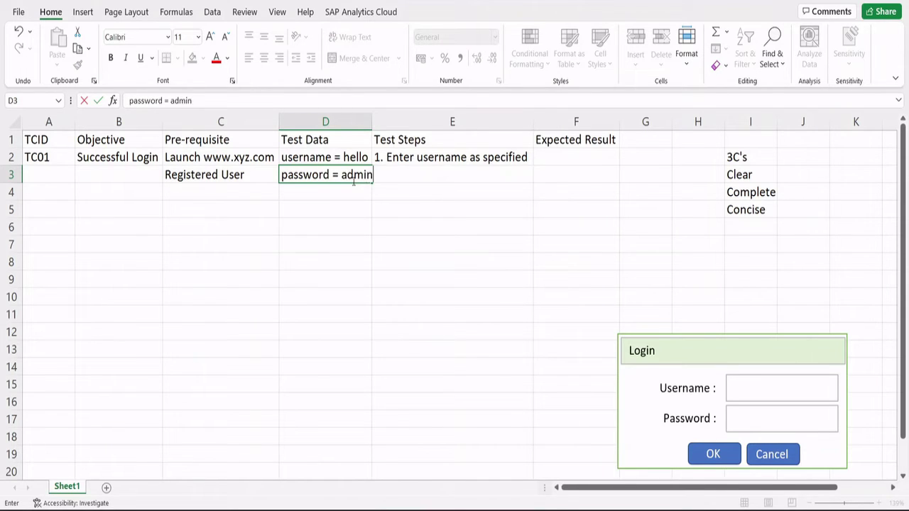
pyautogui.press('Tab')
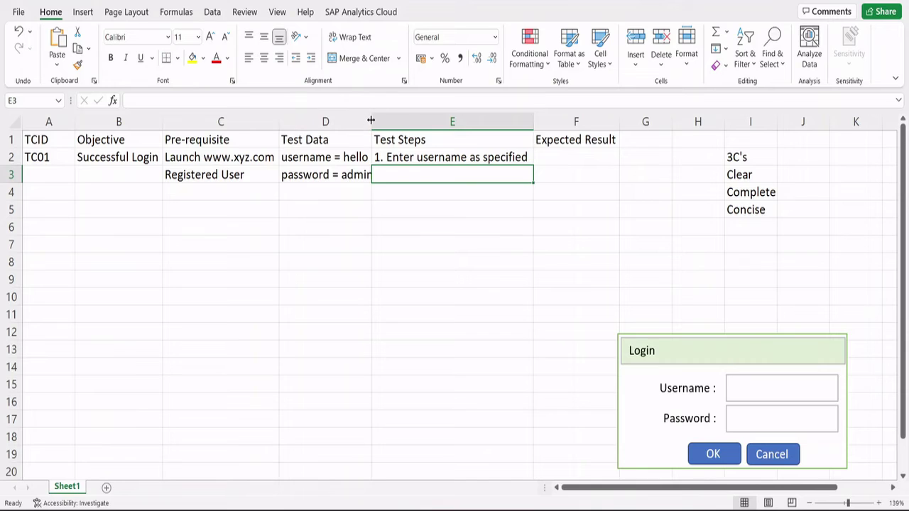
# Autofit column D and enter '2. Enter Username as specified' in E3
pyautogui.doubleClick(372, 120)
pyautogui.write('2. ')
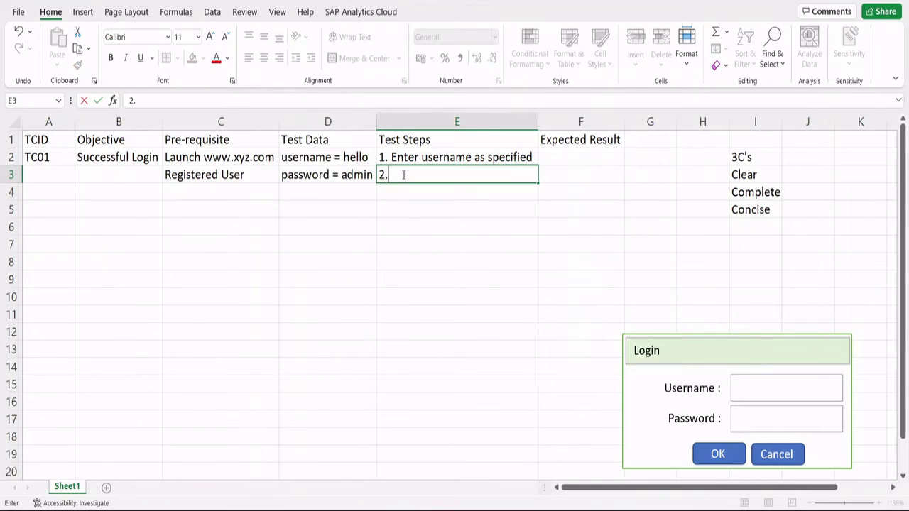
pyautogui.write('Enter Username as specified')
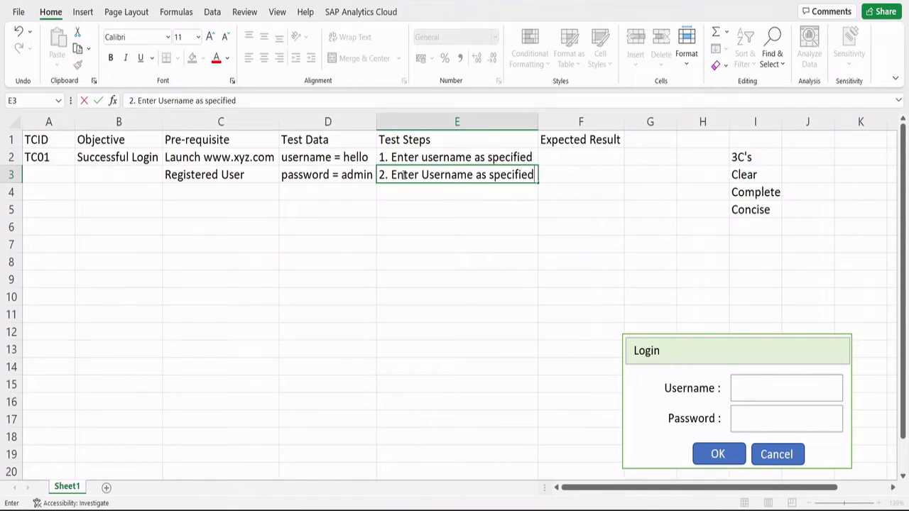
pyautogui.press('Return')
# Enter the third test step '3. Click on "OK" Button' in E4
pyautogui.press('Right')
pyautogui.write('3.')
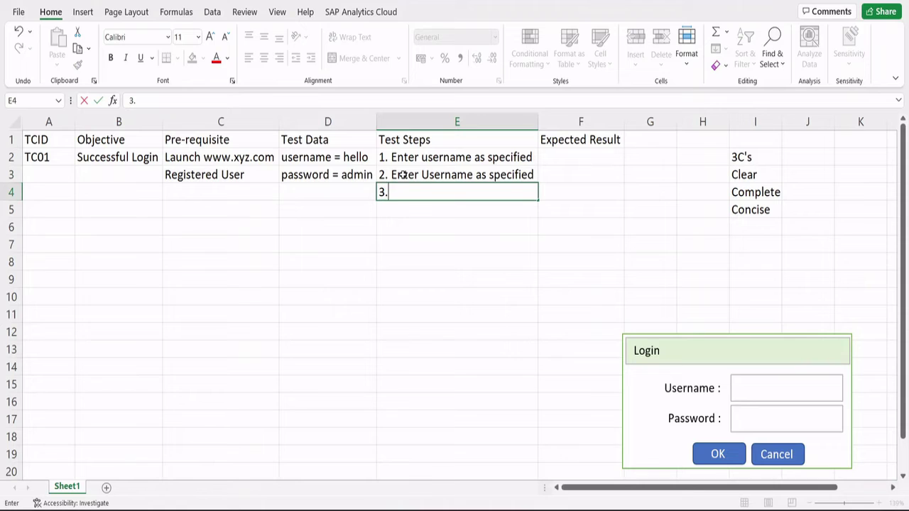
pyautogui.write(' Click on L')
pyautogui.write('og')
pyautogui.press('BackSpace')
pyautogui.press('BackSpace')
pyautogui.press('BackSpace')
pyautogui.write('"OK:')
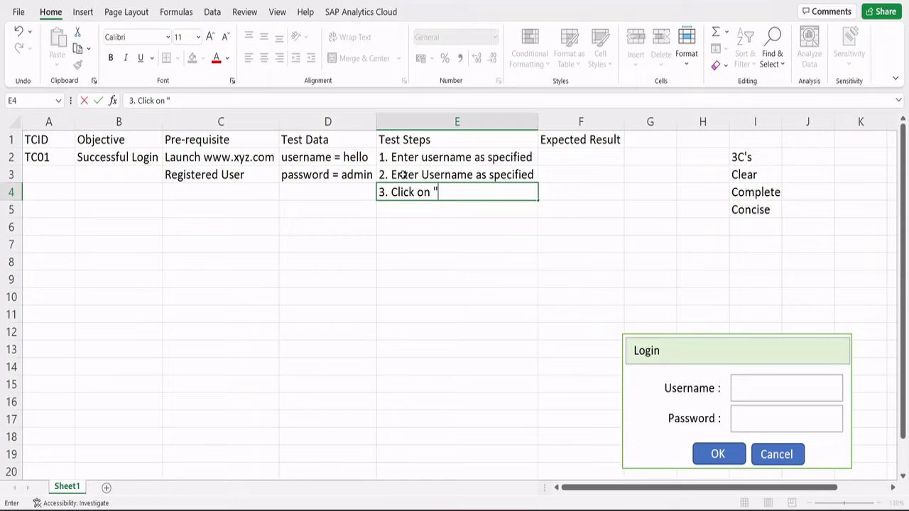
pyautogui.press('BackSpace')
pyautogui.write('Button')
pyautogui.press('Return')
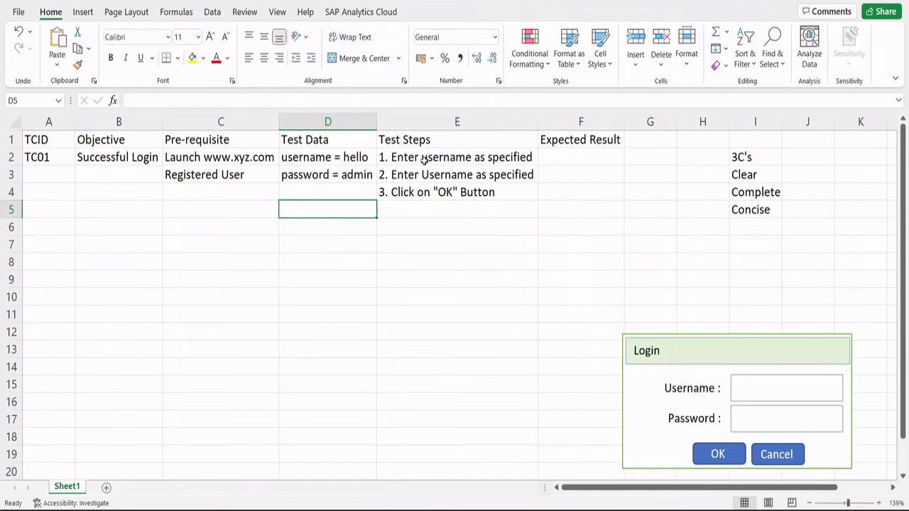
# Replace 'Username' with 'password' in E3, making step 2 '2. Enter password as specified'
pyautogui.click(432, 174)
pyautogui.doubleClick(433, 173)
pyautogui.doubleClick(434, 174)
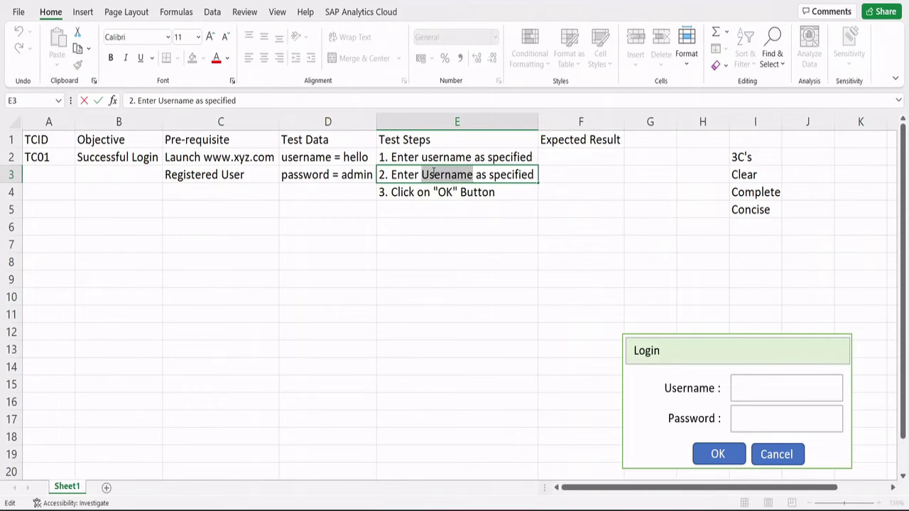
pyautogui.write('password')
pyautogui.click(502, 213)
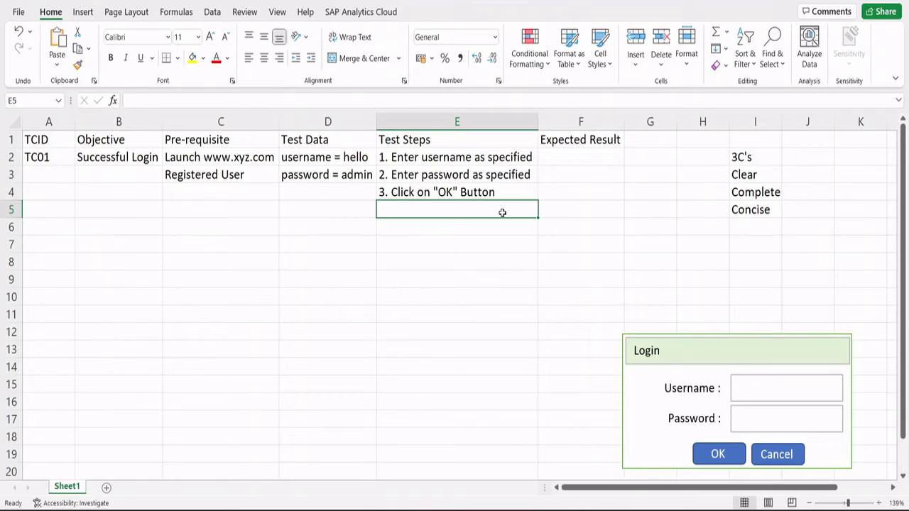
pyautogui.click(465, 172)
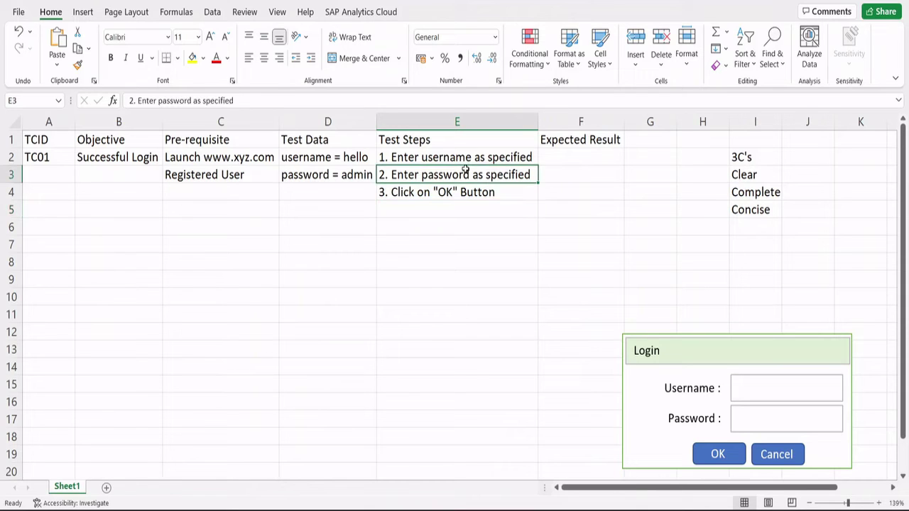
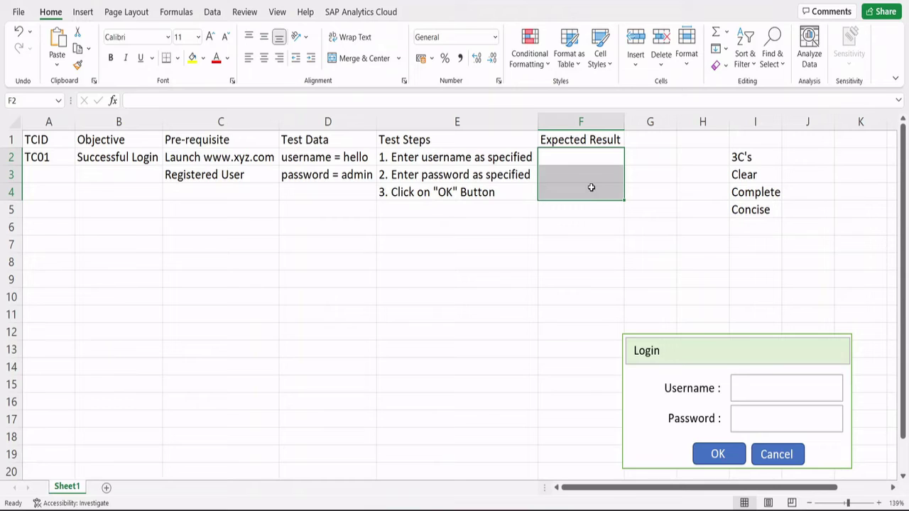
# Enter '1. Username should be entered and displayed' in F2 and autofit column F
pyautogui.click(578, 159)
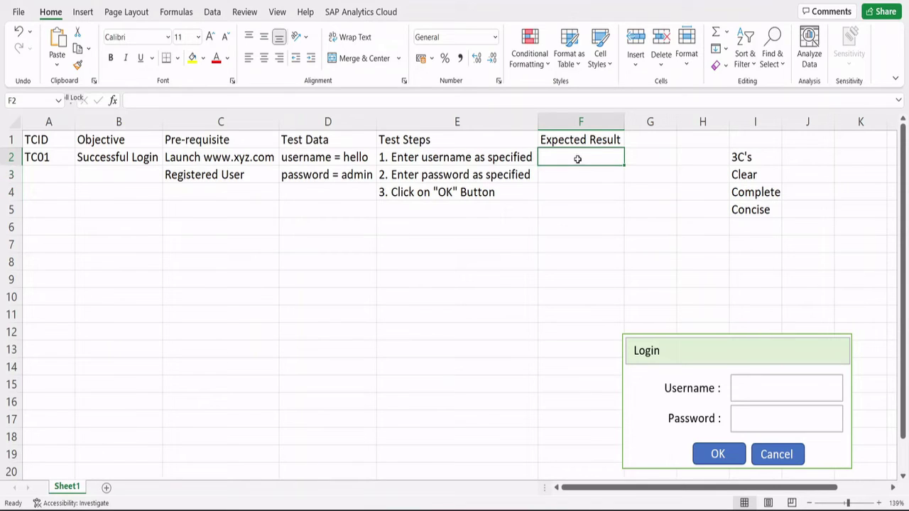
pyautogui.write('1.')
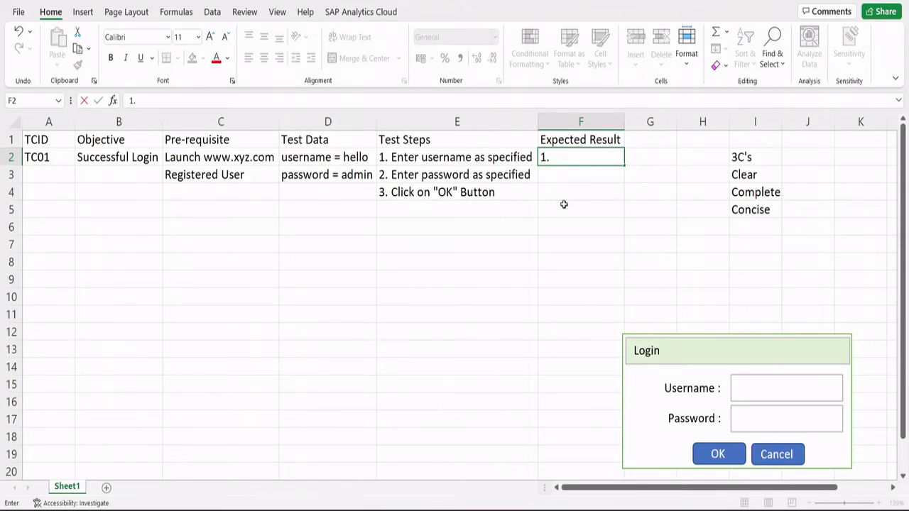
pyautogui.write(' Username shou')
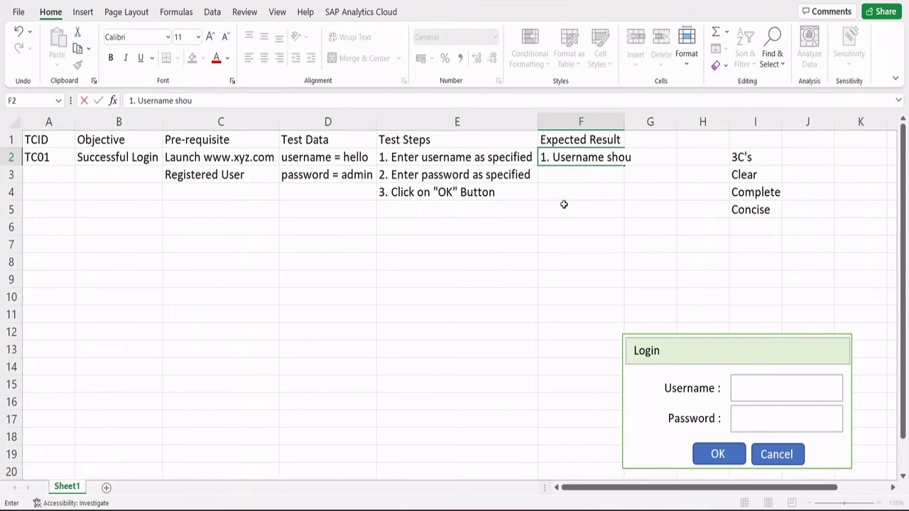
pyautogui.write('ld be entere')
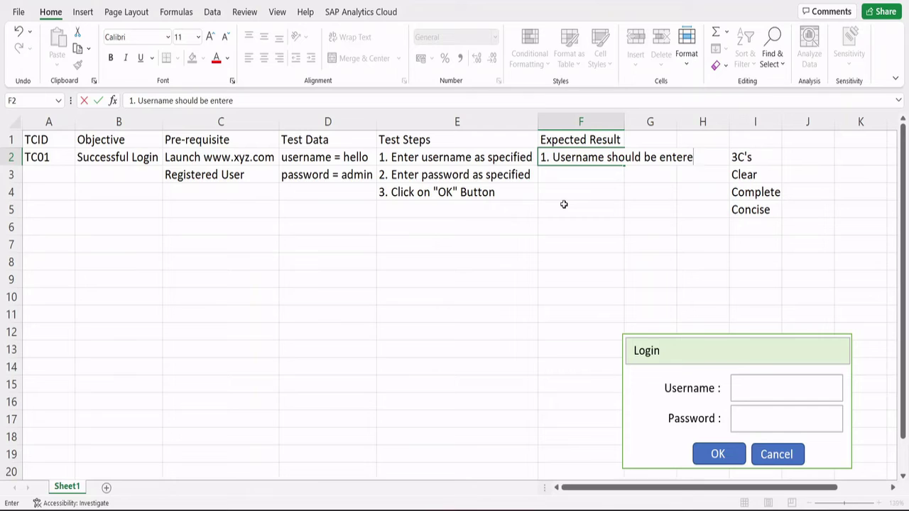
pyautogui.write('d')
pyautogui.press('BackSpace')
pyautogui.press('BackSpace')
pyautogui.write('ed and displayed')
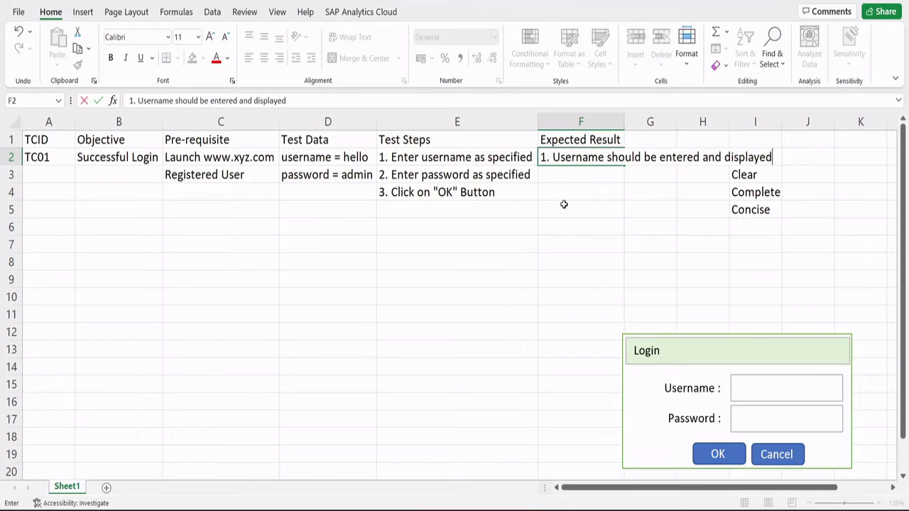
pyautogui.press('Return')
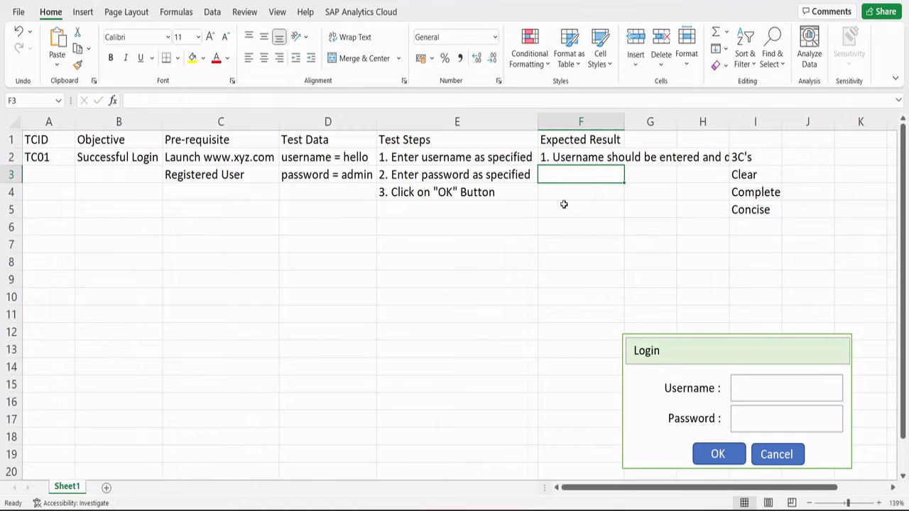
pyautogui.doubleClick(624, 122)
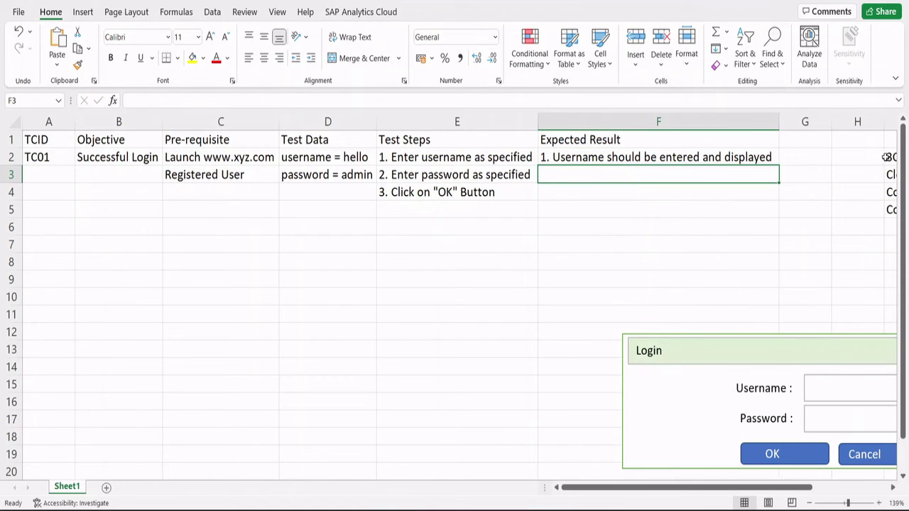
# Enter '2. Password should be entered as masked' in F3 and type '3. User's home page should be displayed' in F4
pyautogui.doubleClick(606, 172)
pyautogui.write('2.')
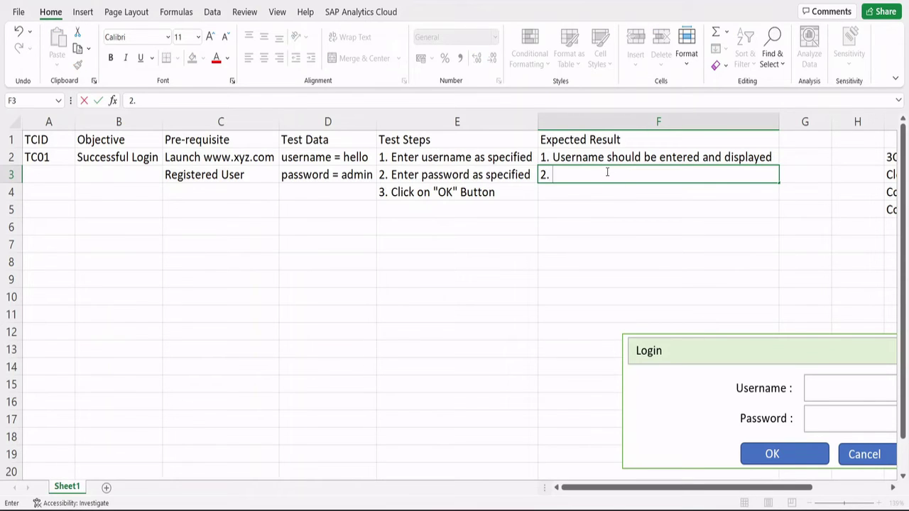
pyautogui.write(' Password ')
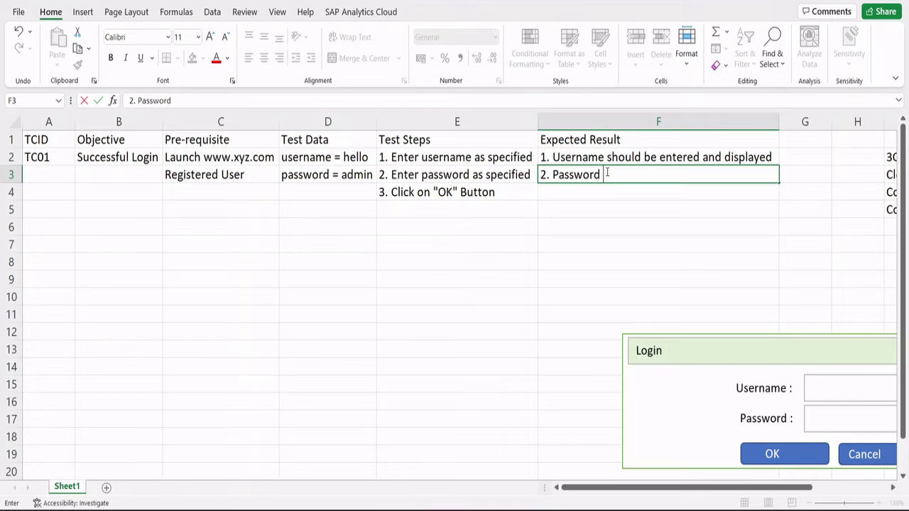
pyautogui.write('should be ')
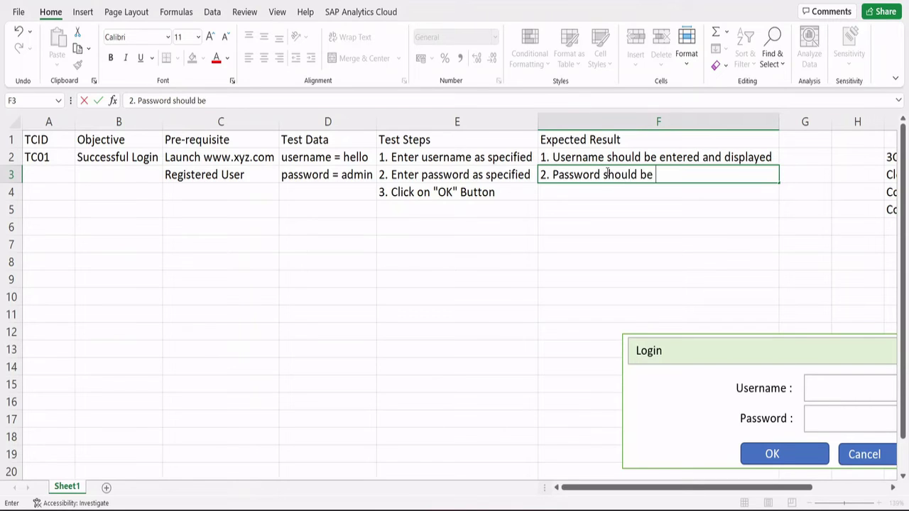
pyautogui.write('entered as ')
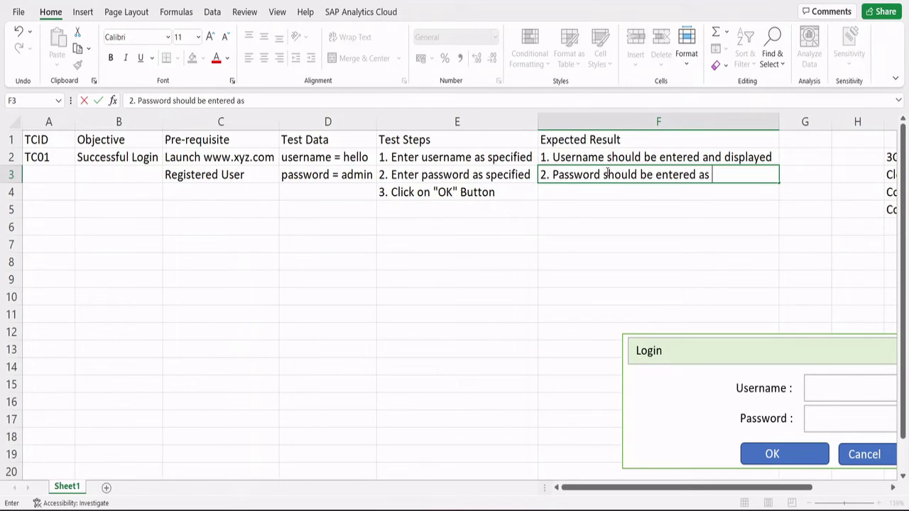
pyautogui.write('masked')
pyautogui.press('Return')
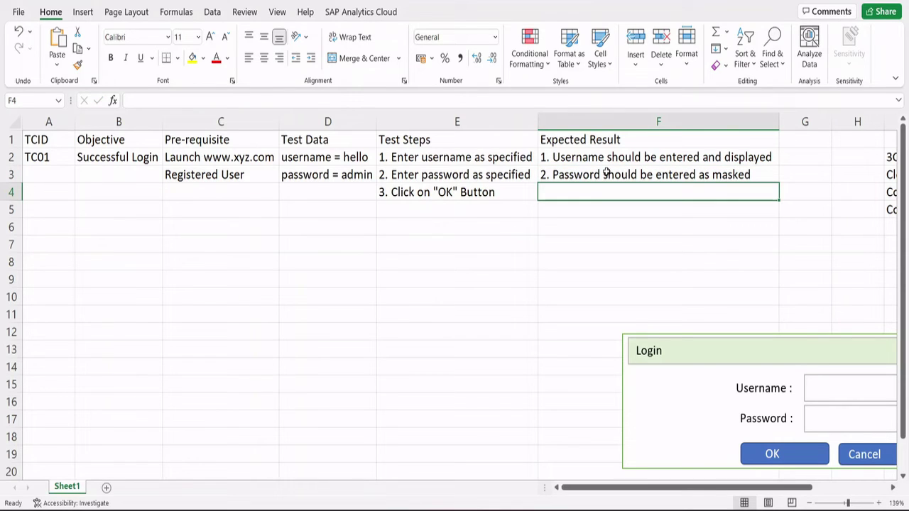
pyautogui.write('3. ')
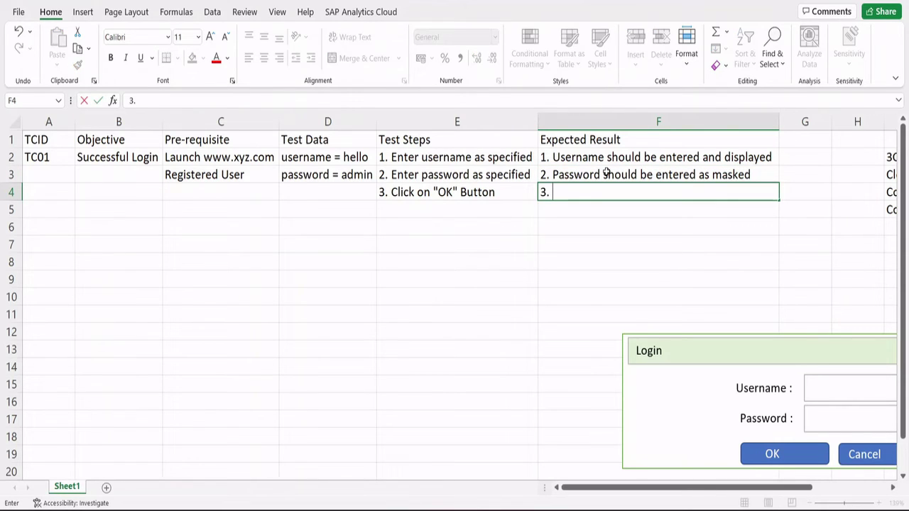
pyautogui.write("User's home")
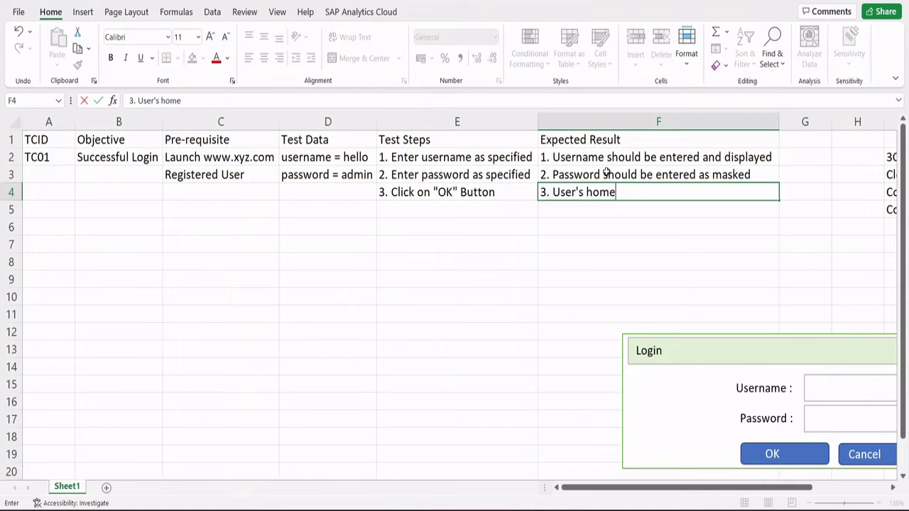
pyautogui.write(' page should ')
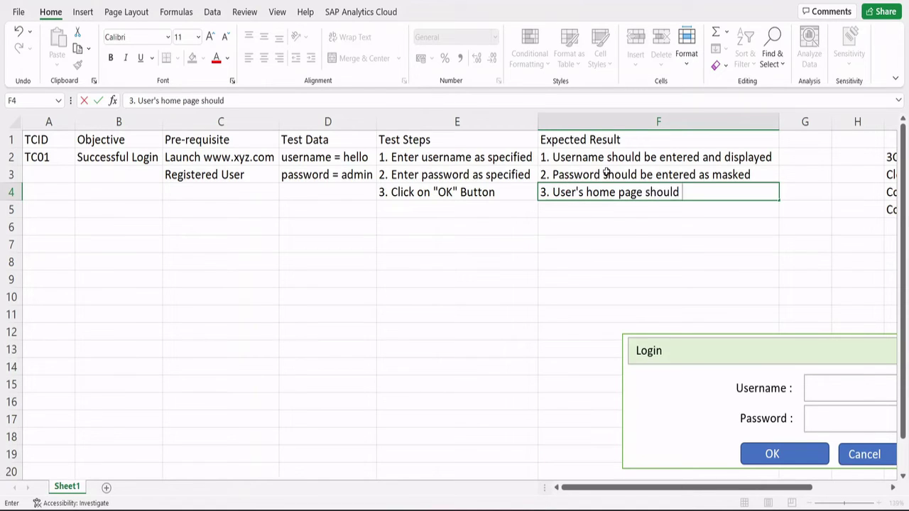
pyautogui.write('be displayed')
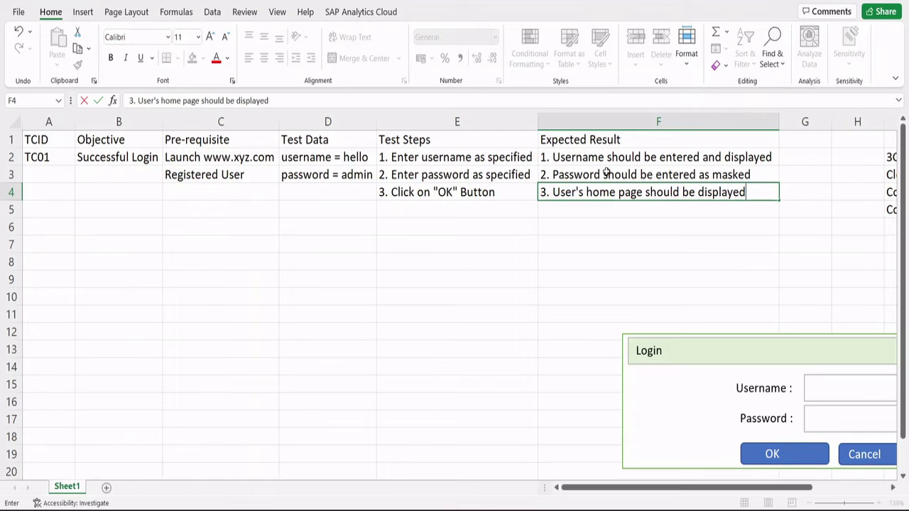
# Commit the third expected result in F4 and select cell A6 for the next test case
pyautogui.press('Return')
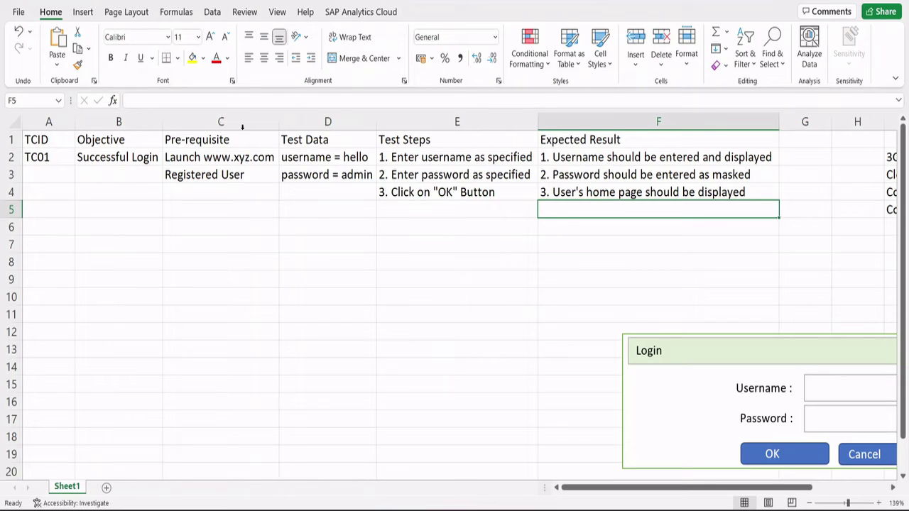
pyautogui.click(38, 226)
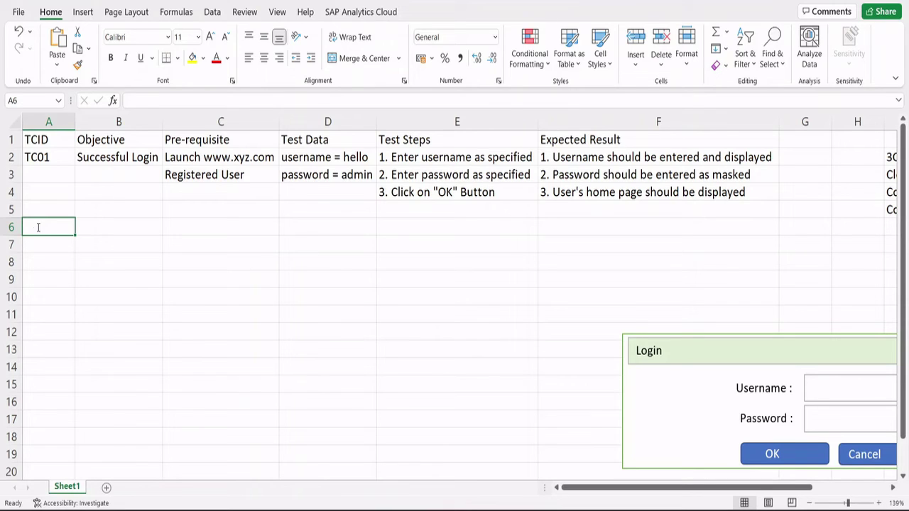
# Enter TC02 in A6 with the objective 'Error Message' in B6
pyautogui.write('TC02')
pyautogui.press('Tab')
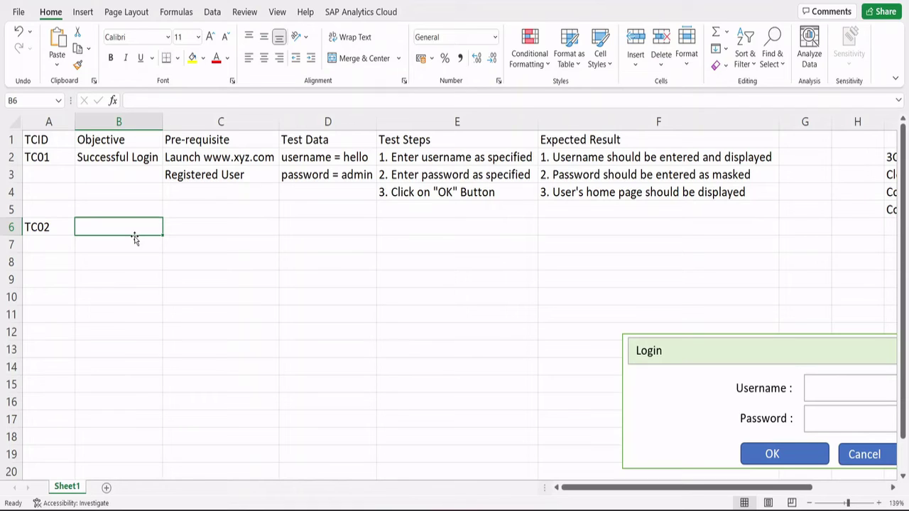
pyautogui.write('Er')
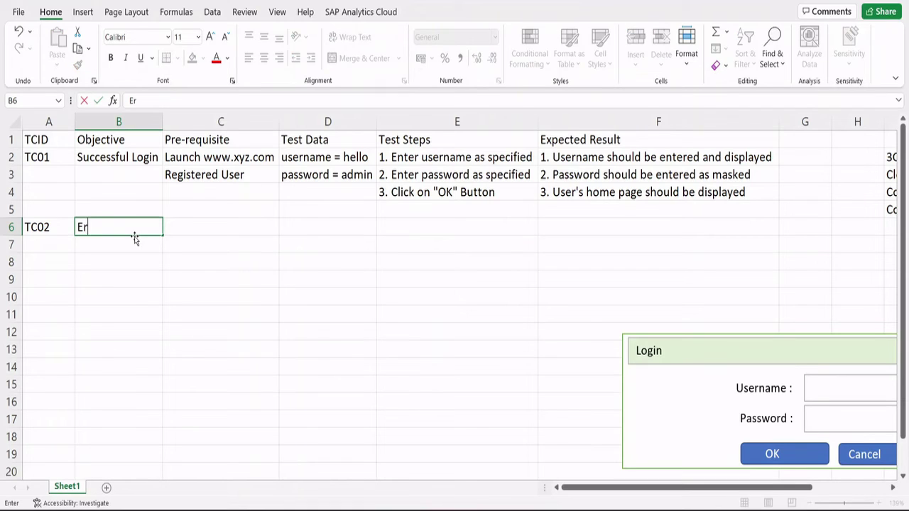
pyautogui.write('ror Message')
pyautogui.press('Tab')
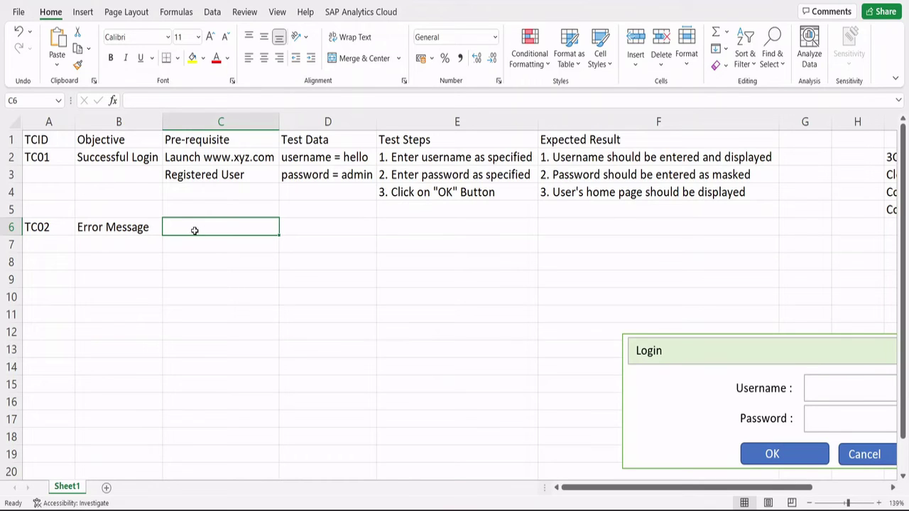
# Copy TC01's pre-requisites, test data, steps and expected results (C2:F4) into C6 for TC02
pyautogui.moveTo(216, 156); pyautogui.dragTo(602, 189)
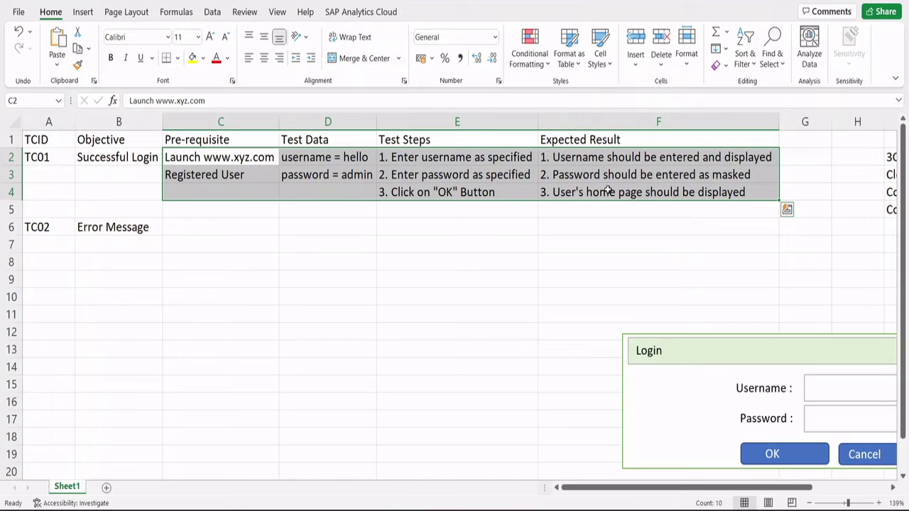
pyautogui.hotkey('ctrl', 'c')
pyautogui.click(242, 227)
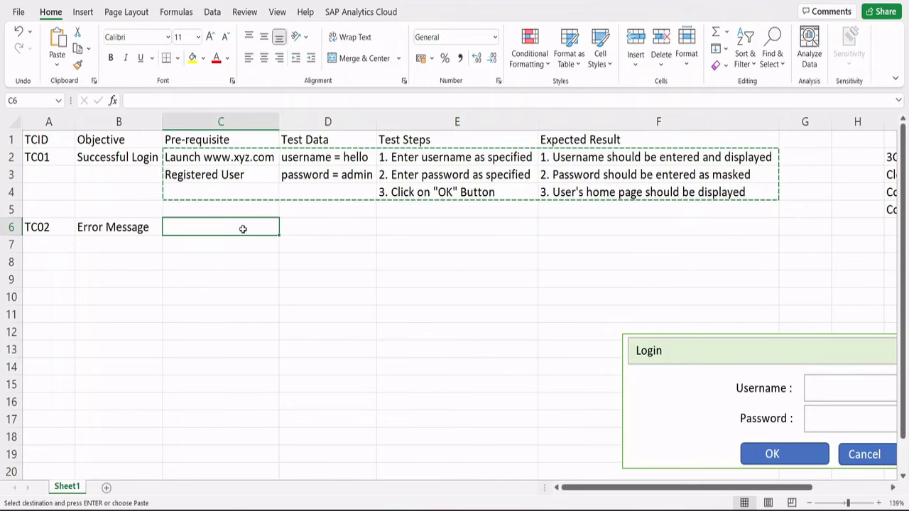
pyautogui.hotkey('ctrl', 'v')
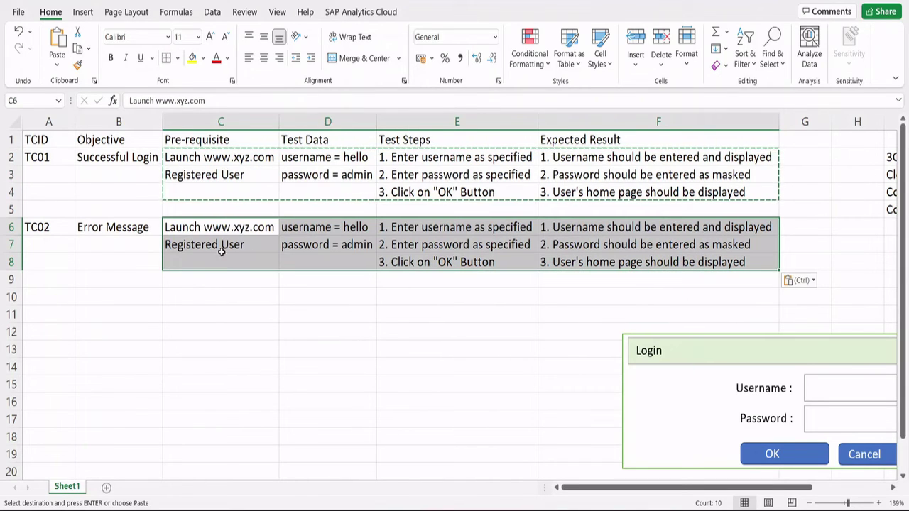
pyautogui.click(207, 247)
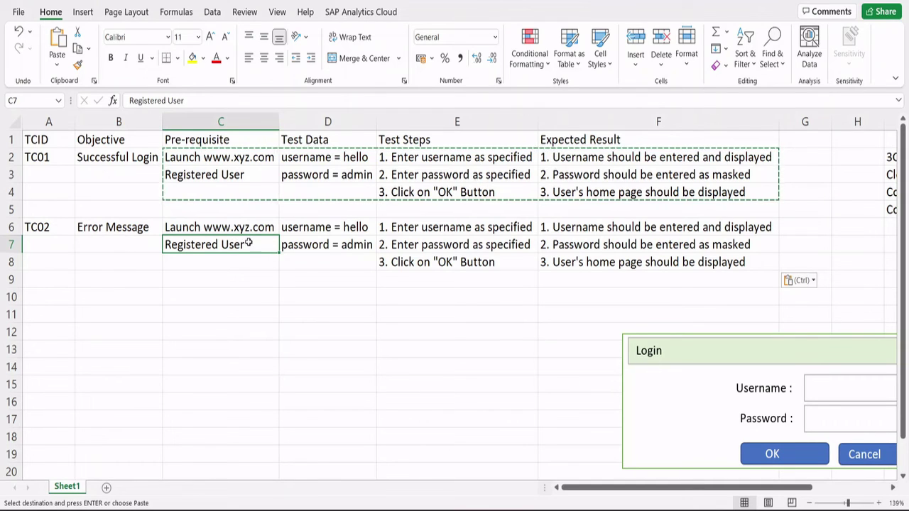
# Edit the wording of TC02's 'Registered User' pre-requisite in cell C7
pyautogui.doubleClick(245, 244)
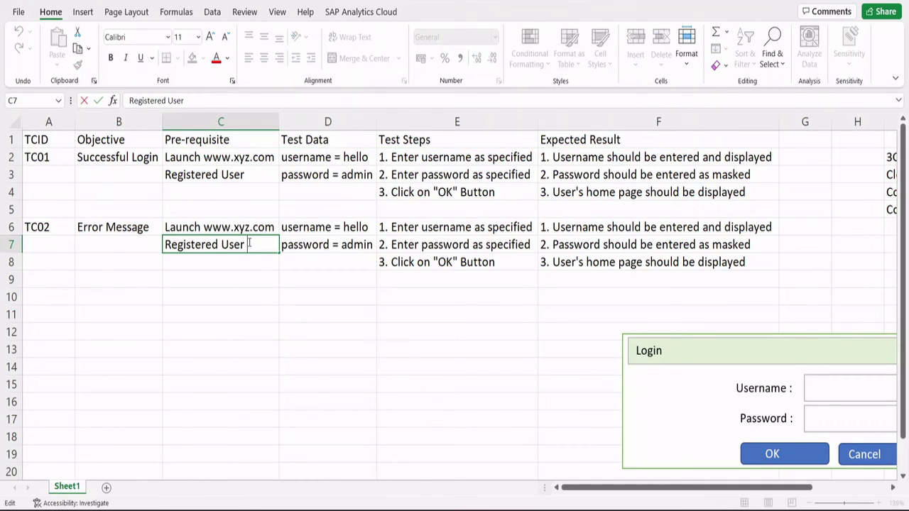
pyautogui.click(171, 244)
pyautogui.press('BackSpace')
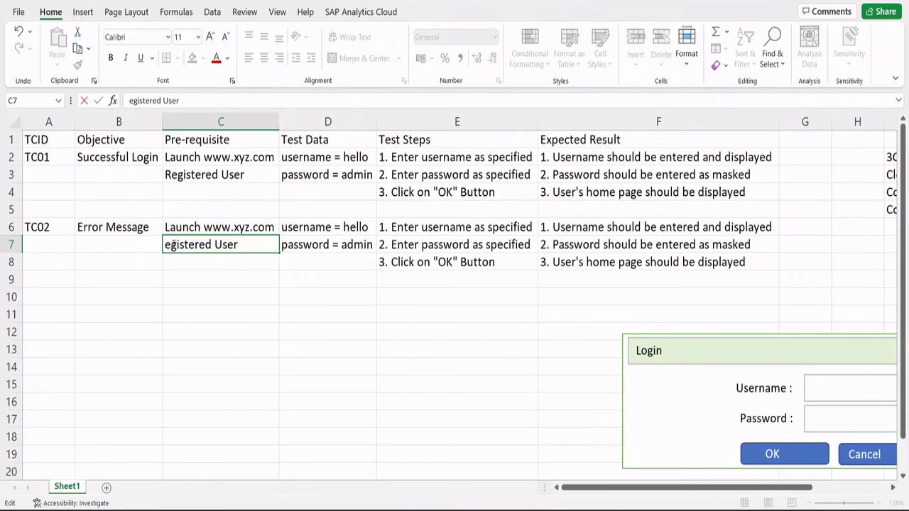
pyautogui.write('Un')
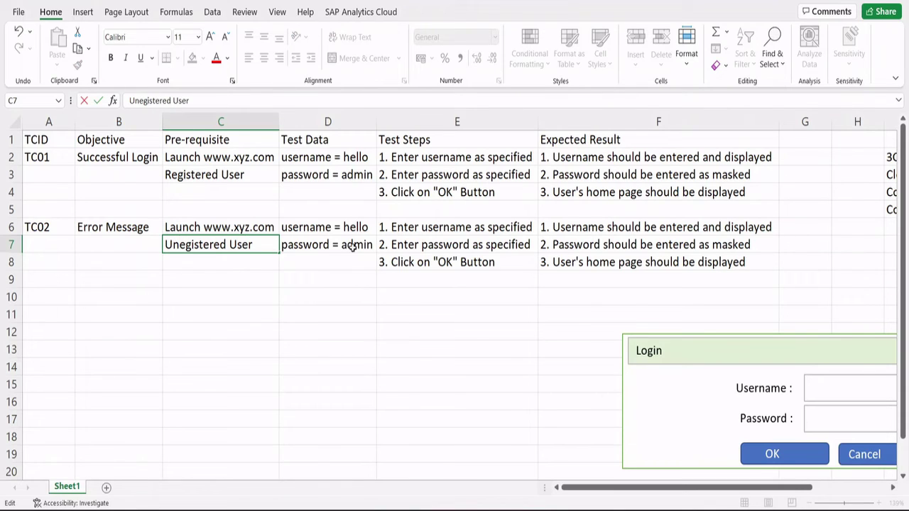
pyautogui.write('r')
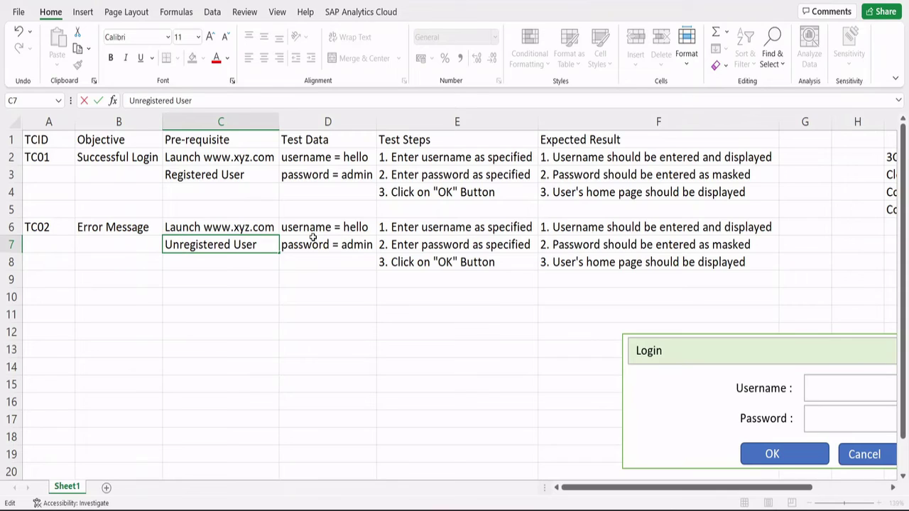
pyautogui.press('BackSpace')
pyautogui.press('BackSpace')
pyautogui.press('BackSpace')
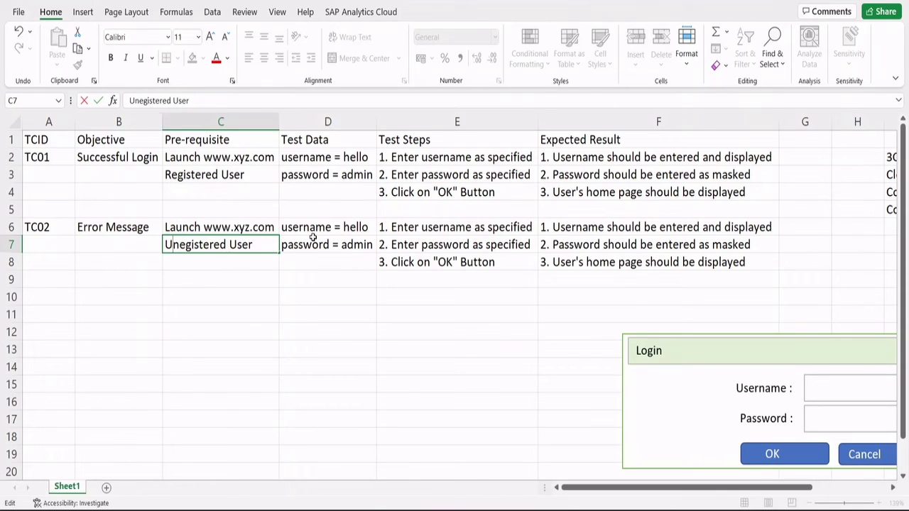
pyautogui.write('R')
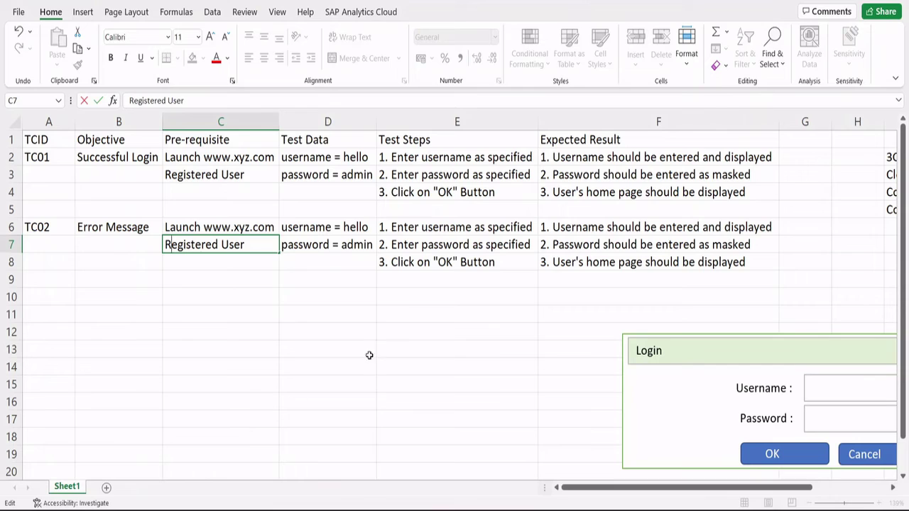
# Change TC02's test-data username from 'hello' to 'hell'
pyautogui.click(367, 227)
pyautogui.doubleClick(368, 227)
pyautogui.press('BackSpace')
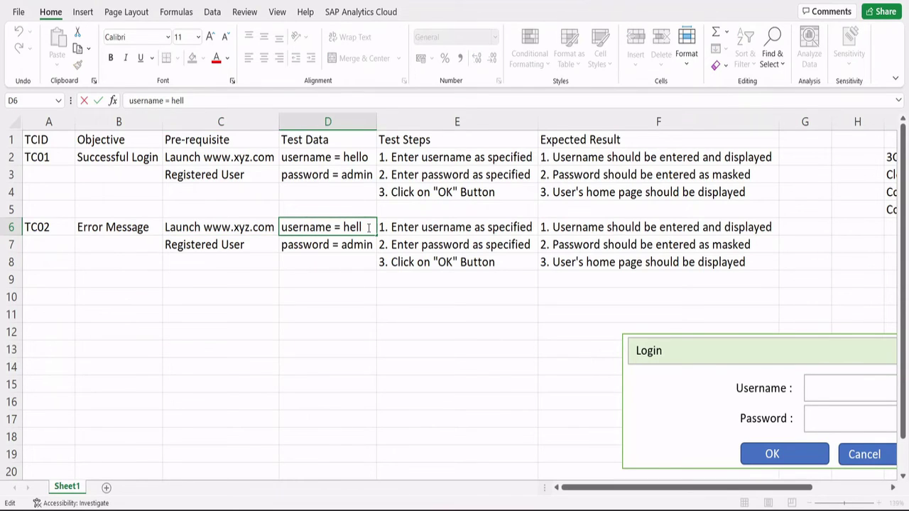
pyautogui.click(362, 262)
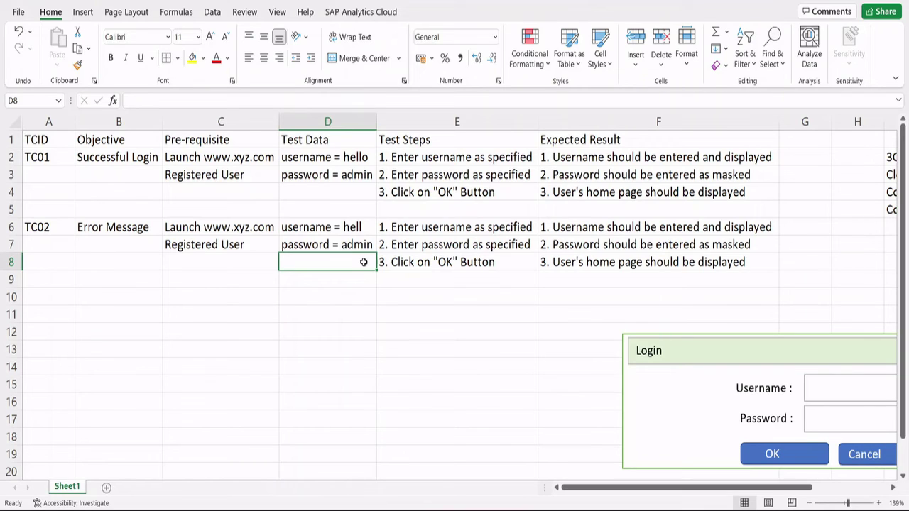
# Review TC02's steps and results, then highlight 'User's home page should be displayed' in F8
pyautogui.moveTo(444, 230); pyautogui.dragTo(444, 262)
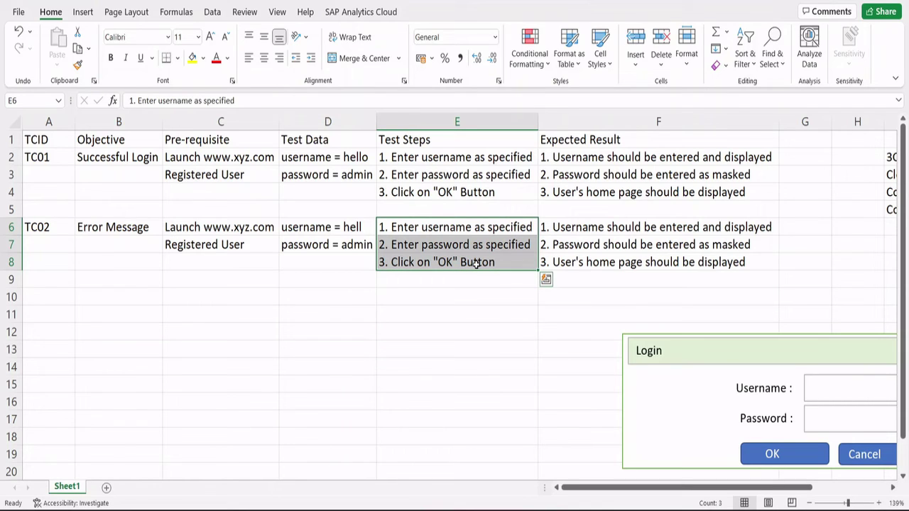
pyautogui.click(571, 228)
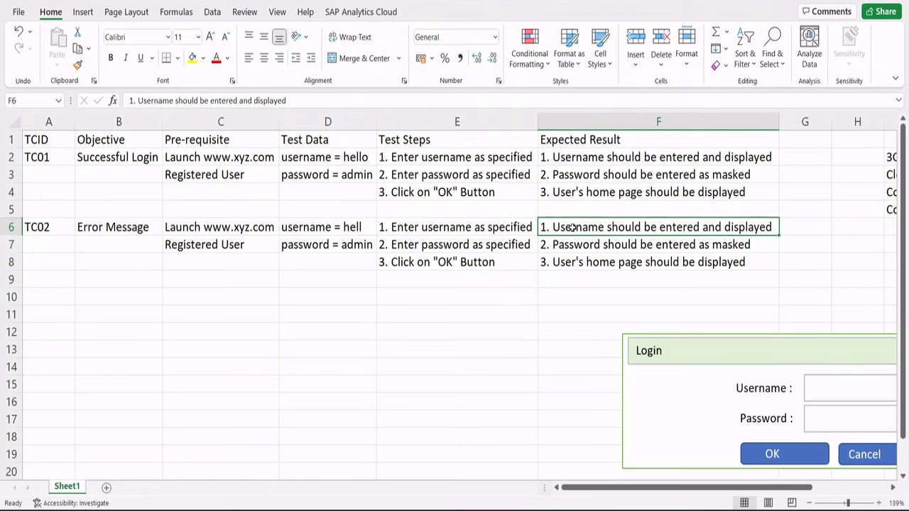
pyautogui.click(600, 244)
pyautogui.click(601, 261)
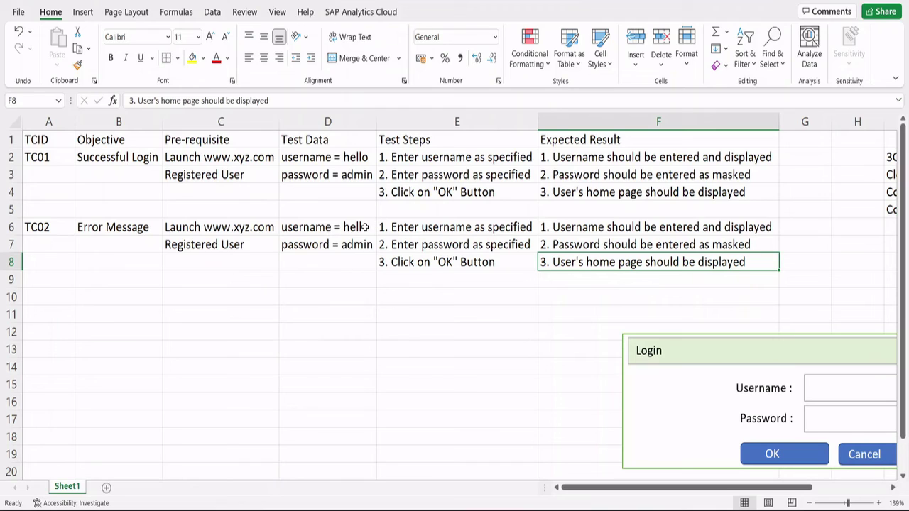
pyautogui.doubleClick(756, 260)
pyautogui.moveTo(745, 262); pyautogui.dragTo(554, 264)
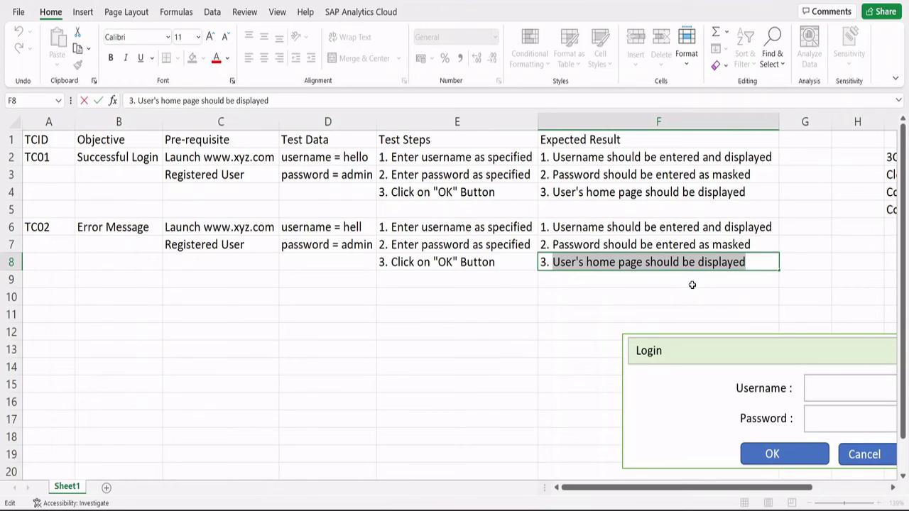
# Rewrite F8 as the error message 'The username is incorrect. Please try again', shown right of the field in RED
pyautogui.write('Er')
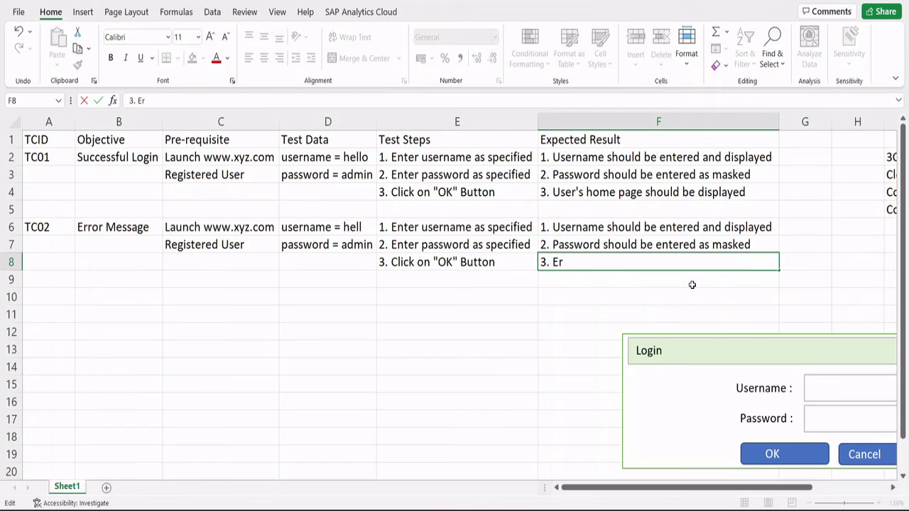
pyautogui.write('ror Message :')
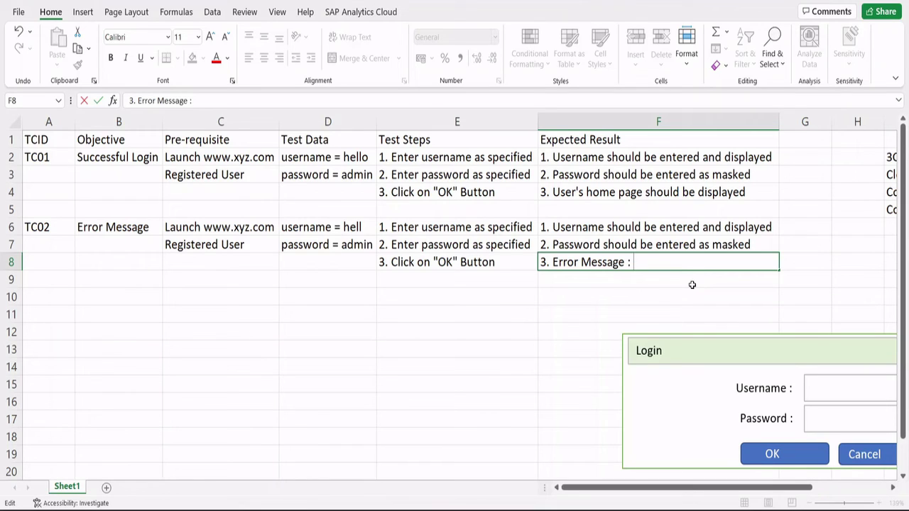
pyautogui.write('"The username ')
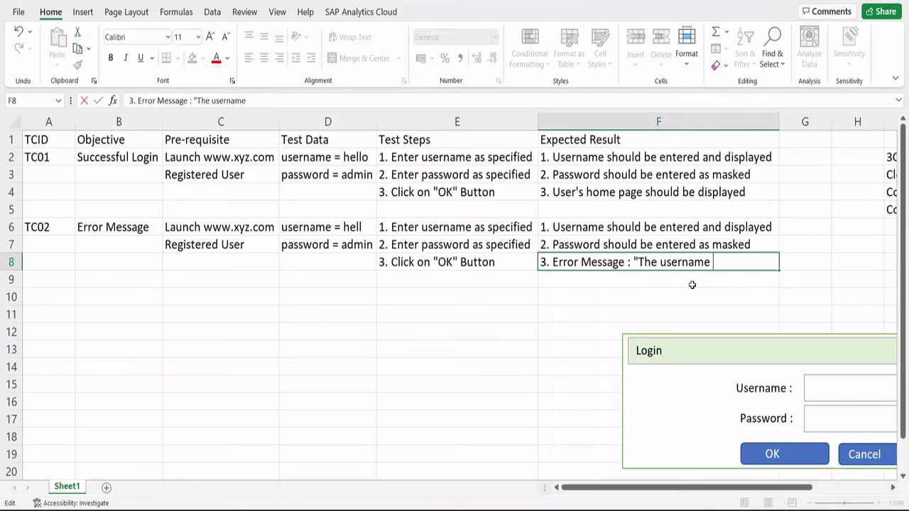
pyautogui.write('is incorrect')
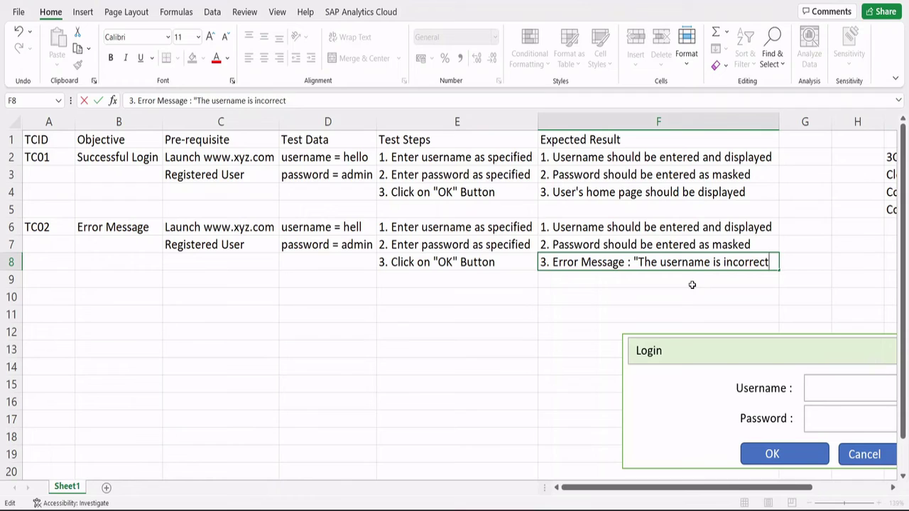
pyautogui.write('. Pls')
pyautogui.press('BackSpace')
pyautogui.write('ease try ')
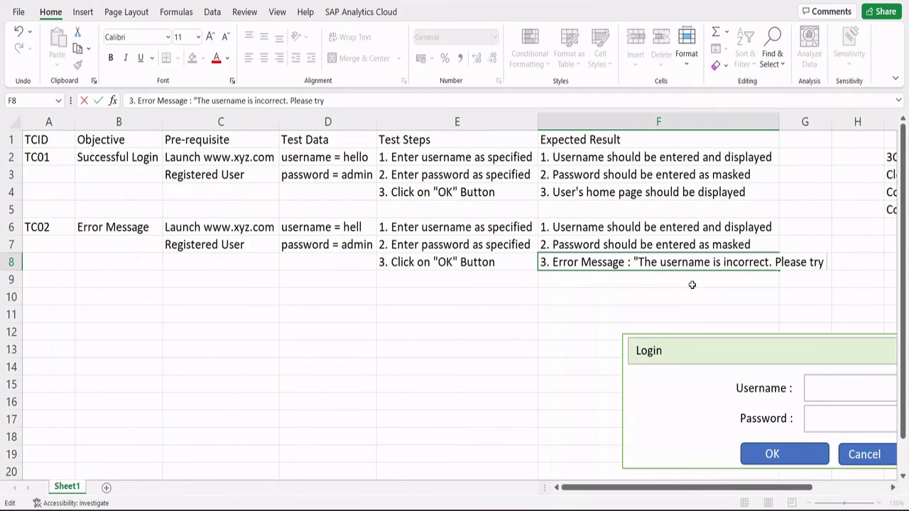
pyautogui.write('again"sho')
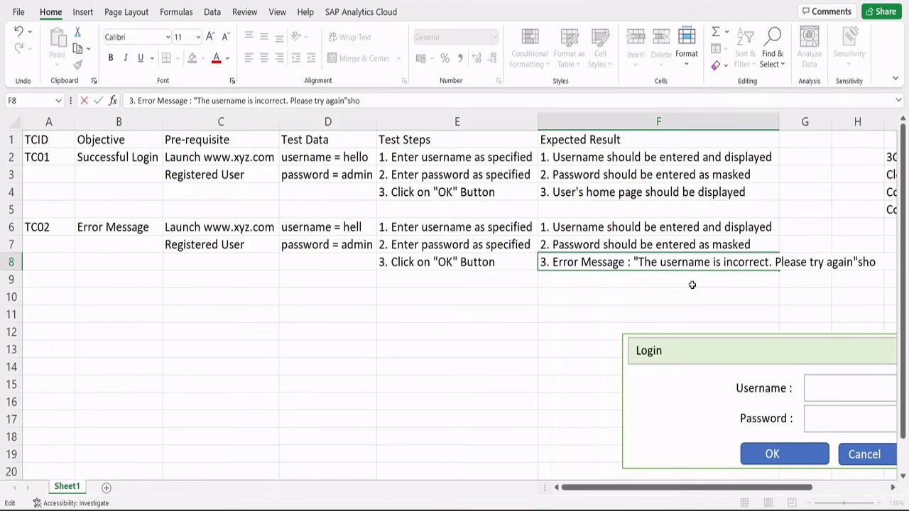
pyautogui.write('uld eb')
pyautogui.press('BackSpace')
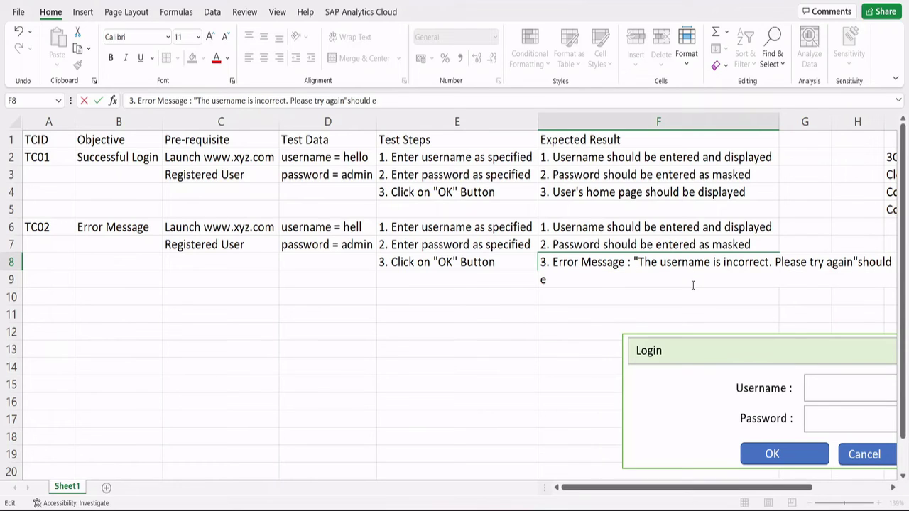
pyautogui.press('BackSpace')
pyautogui.write('be displayed.')
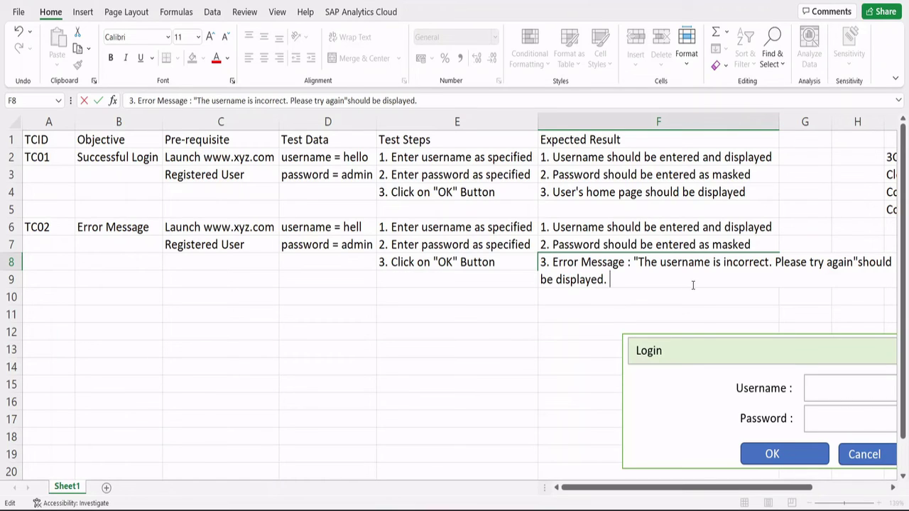
pyautogui.press('BackSpace')
pyautogui.press('BackSpace')
pyautogui.write('above the ')
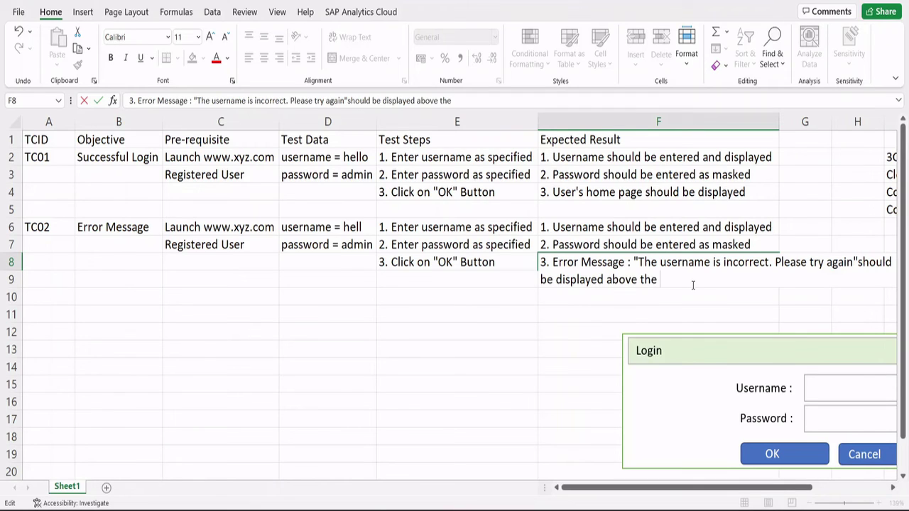
pyautogui.write('fiel')
pyautogui.press('BackSpace')
pyautogui.press('BackSpace')
pyautogui.press('BackSpace')
pyautogui.press('BackSpace')
pyautogui.press('BackSpace')
pyautogui.press('BackSpace')
pyautogui.press('BackSpace')
pyautogui.press('BackSpace')
pyautogui.press('BackSpace')
pyautogui.press('BackSpace')
pyautogui.press('BackSpace')
pyautogui.press('BackSpace')
pyautogui.press('BackSpace')
pyautogui.press('BackSpace')
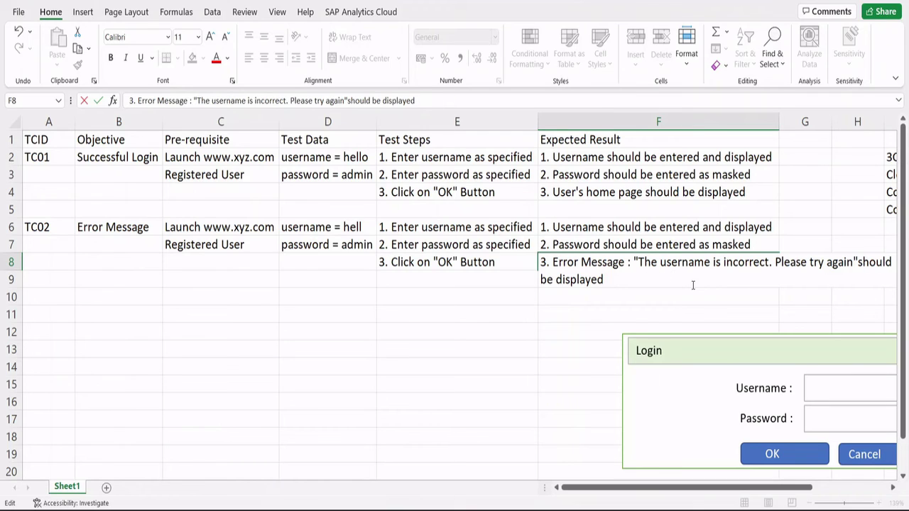
pyautogui.write('right side of')
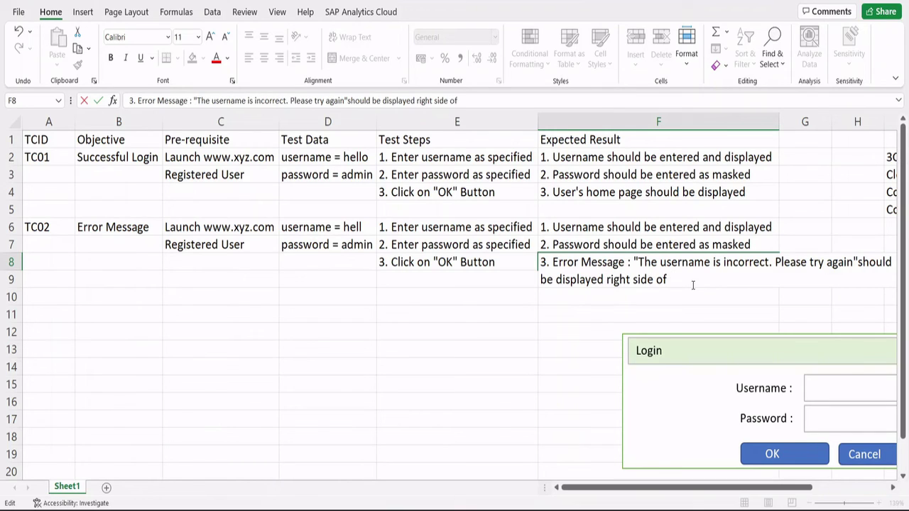
pyautogui.write(' the field in RED')
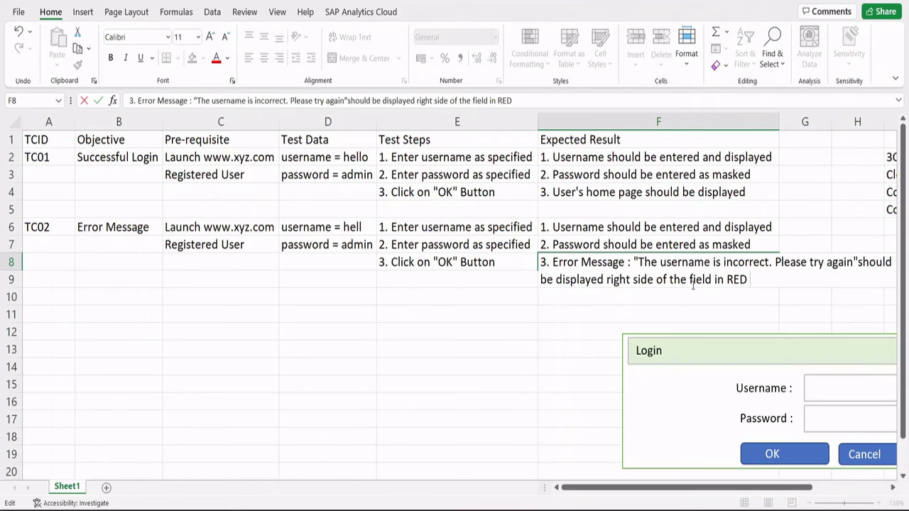
pyautogui.write(' Color.')
pyautogui.press('Return')
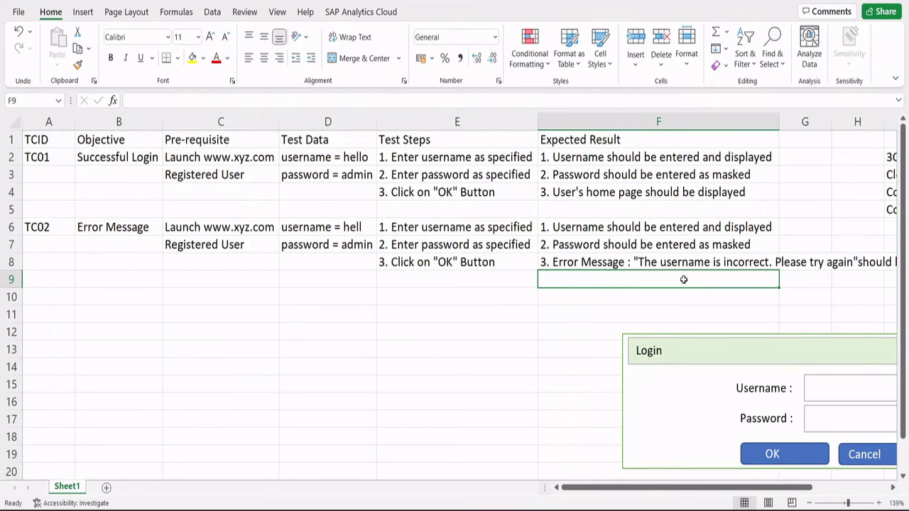
# Wrap text in F8 and drag the login form mockup up beneath the table
pyautogui.click(679, 264)
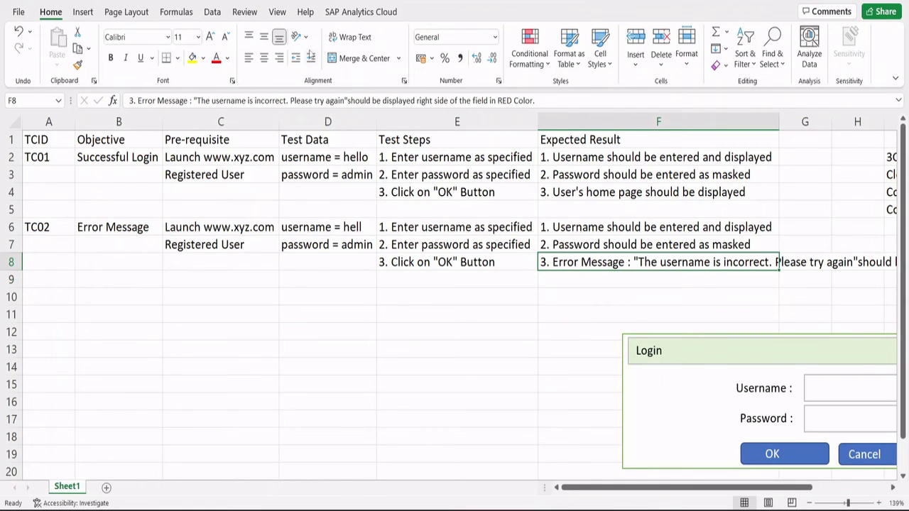
pyautogui.click(349, 37)
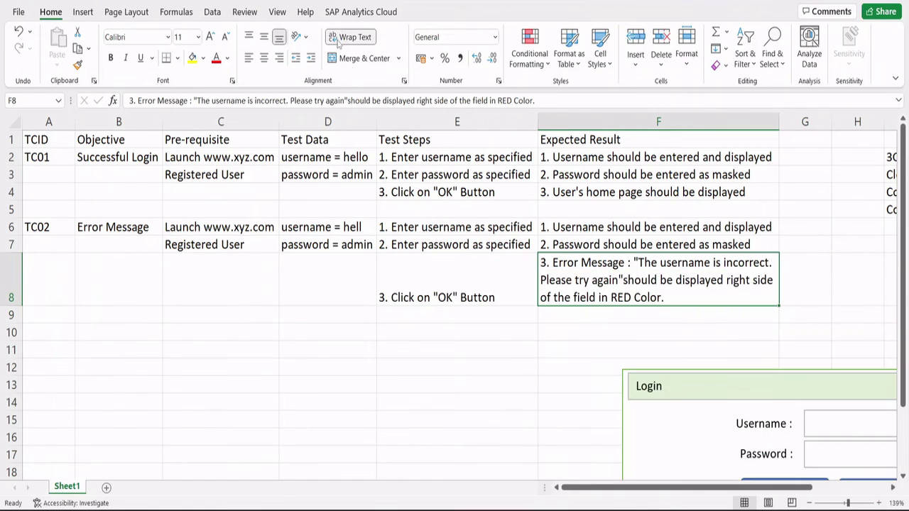
pyautogui.click(692, 369)
pyautogui.moveTo(693, 369); pyautogui.dragTo(543, 334)
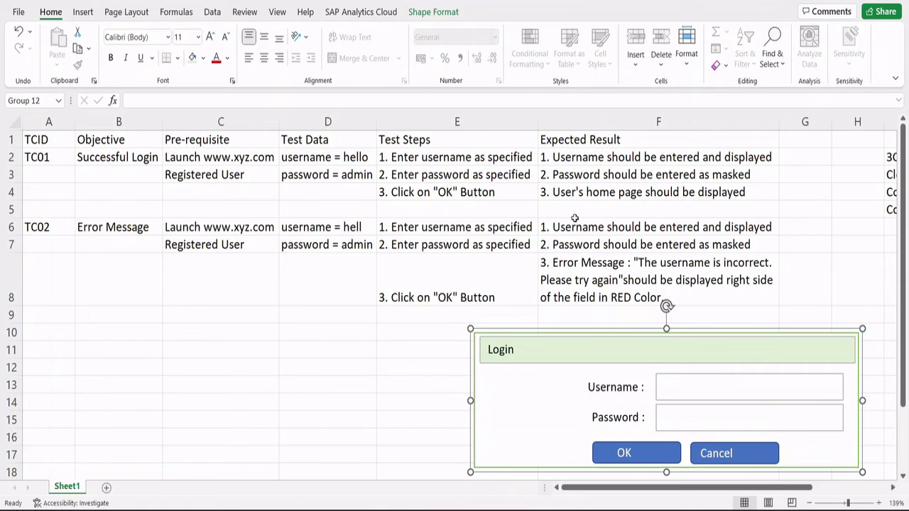
# Scroll right to select the 3C's list (Clear, Complete, Concise) in I2:I5
pyautogui.hscroll(1, 814, 195)
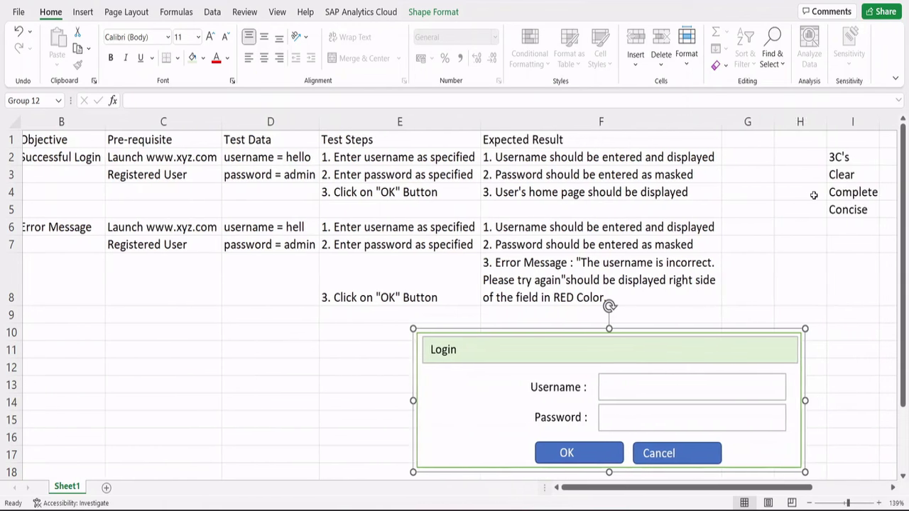
pyautogui.click(840, 158)
pyautogui.moveTo(840, 157); pyautogui.dragTo(841, 206)
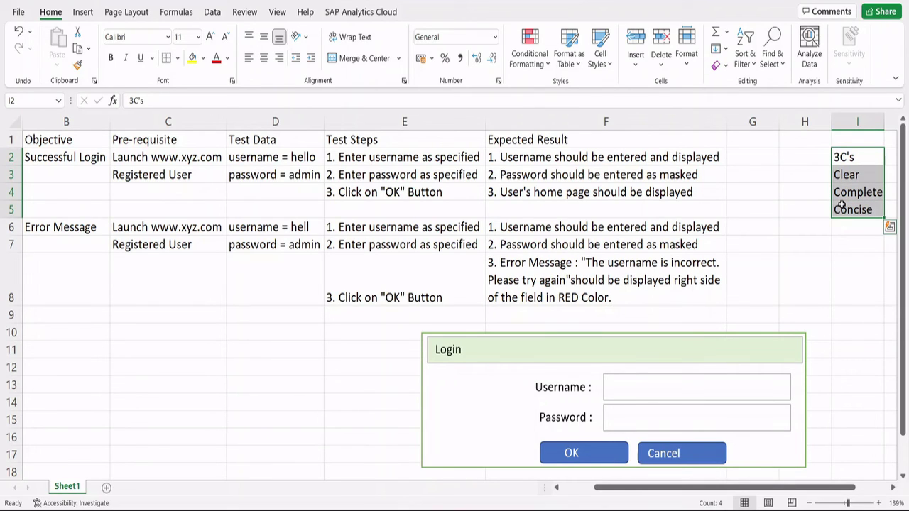
pyautogui.click(851, 193)
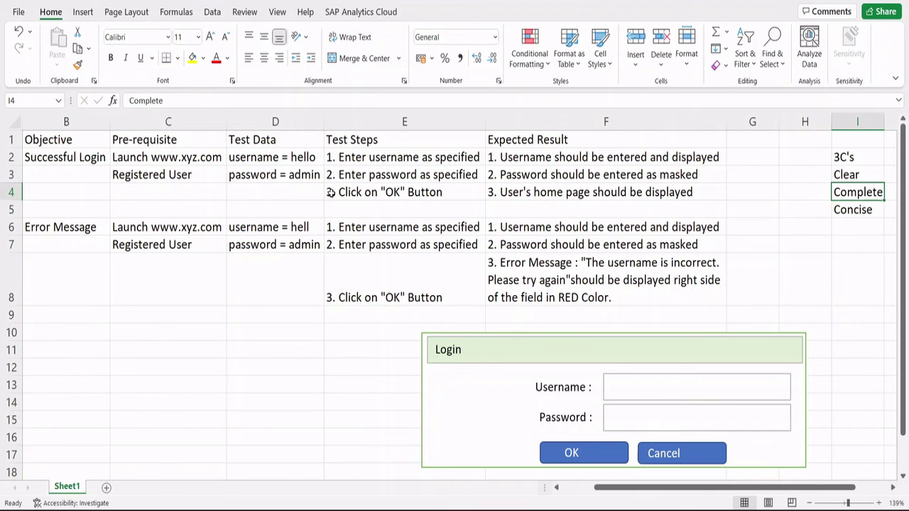
# Apply All Borders to the test-case table A1:F8
pyautogui.hscroll(-2, 66, 205)
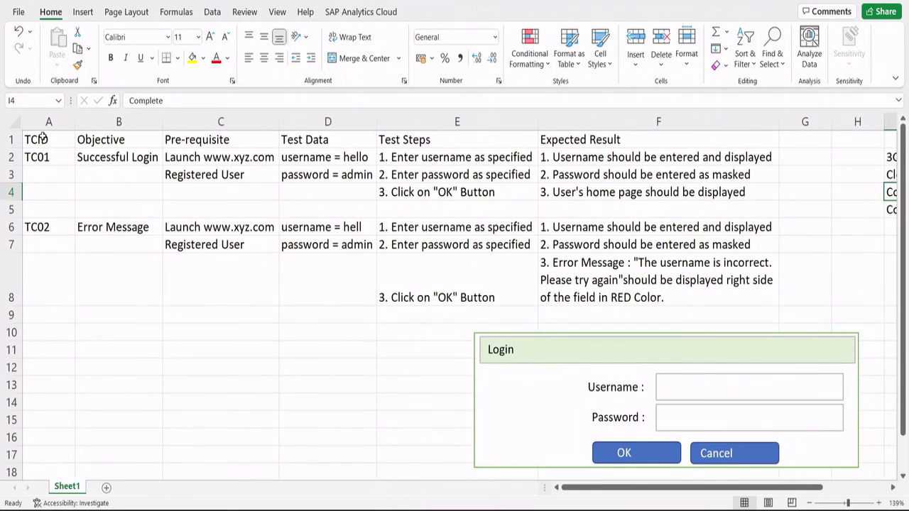
pyautogui.moveTo(43, 136); pyautogui.dragTo(648, 279)
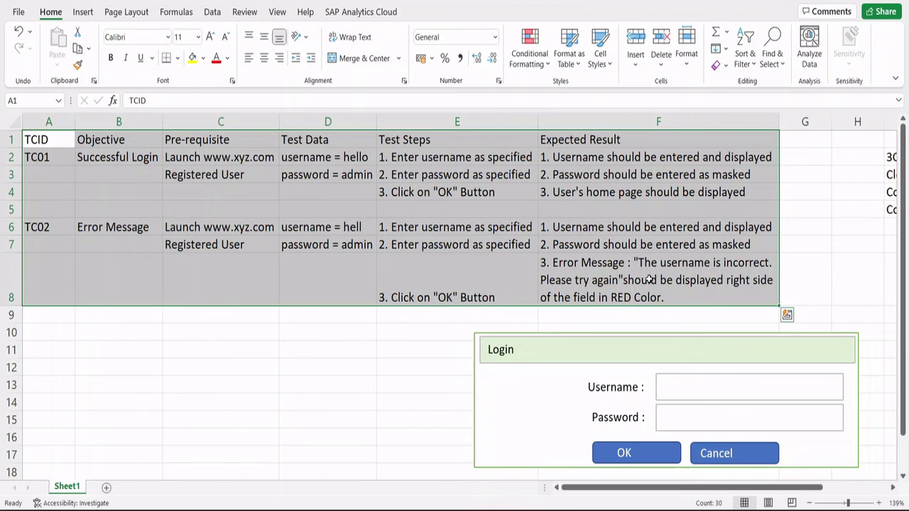
pyautogui.click(179, 58)
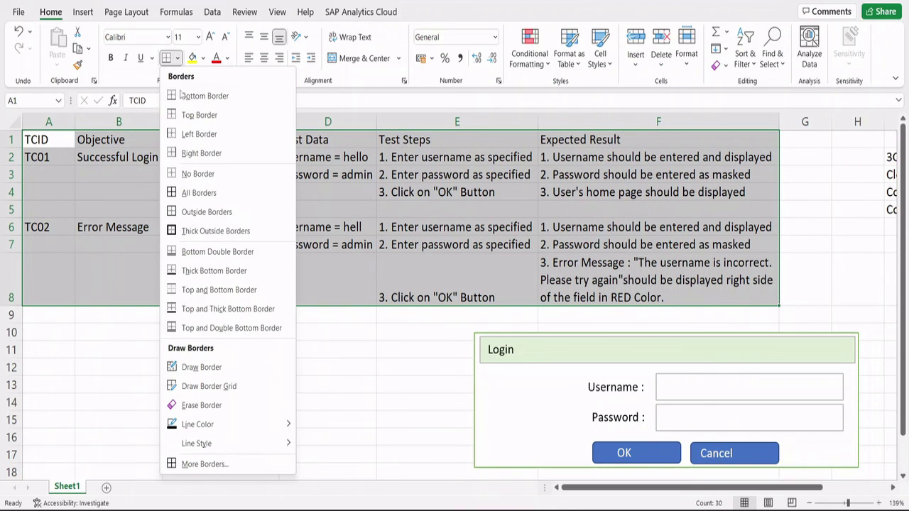
pyautogui.click(199, 197)
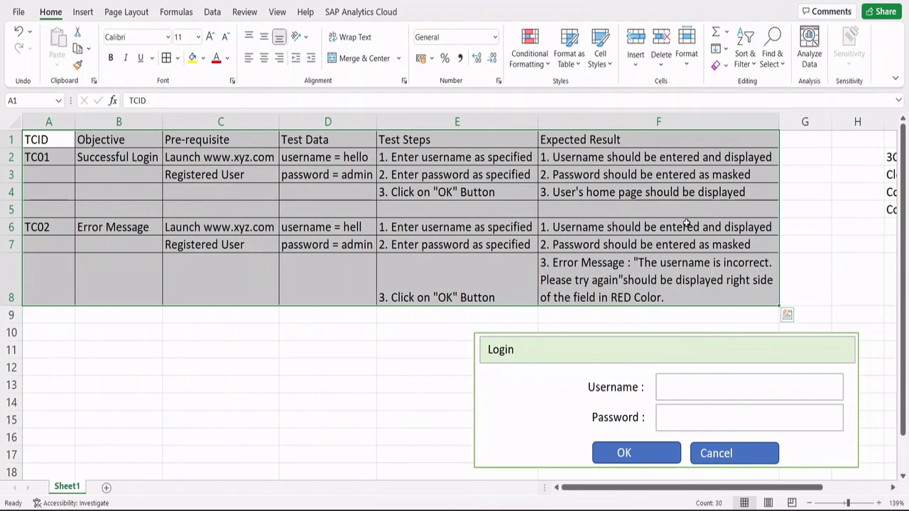
pyautogui.click(828, 201)
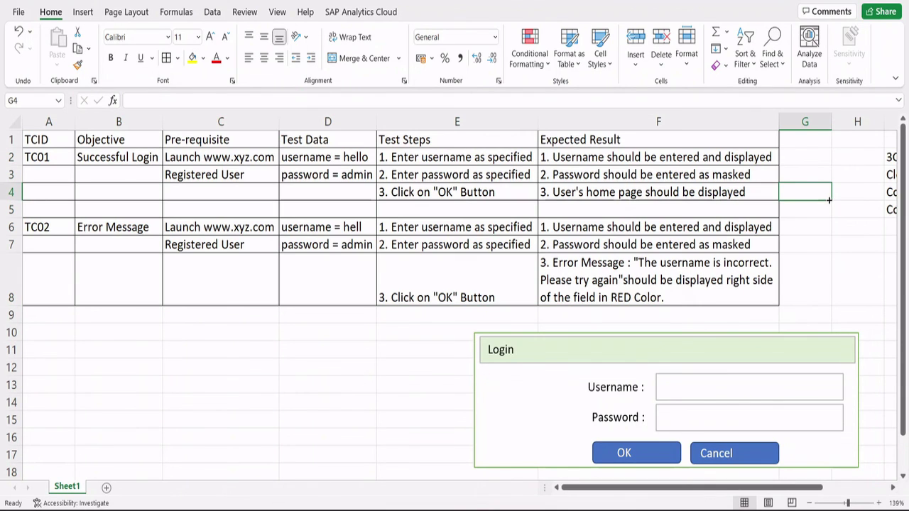